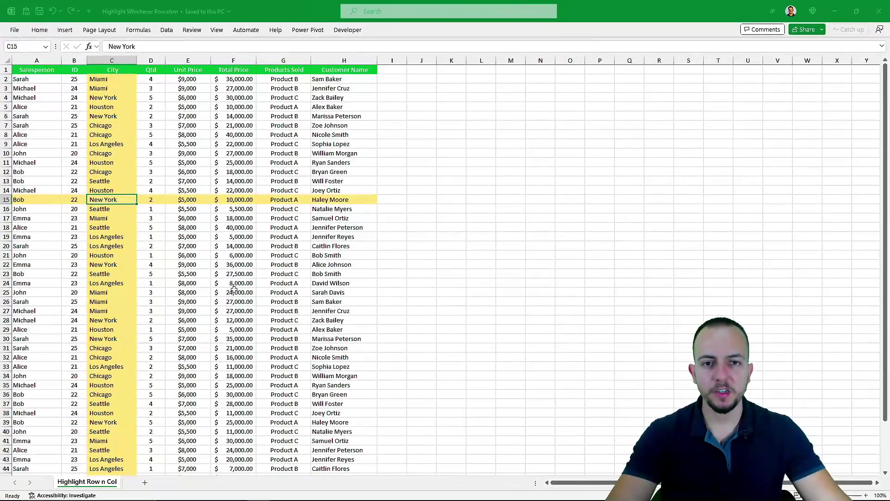
- Click cells across the sales table, from A2 to G21, to show the yellow row-and-column highlight following each selection
left_click(251, 282)
left_click(150, 191)
left_click(238, 255)
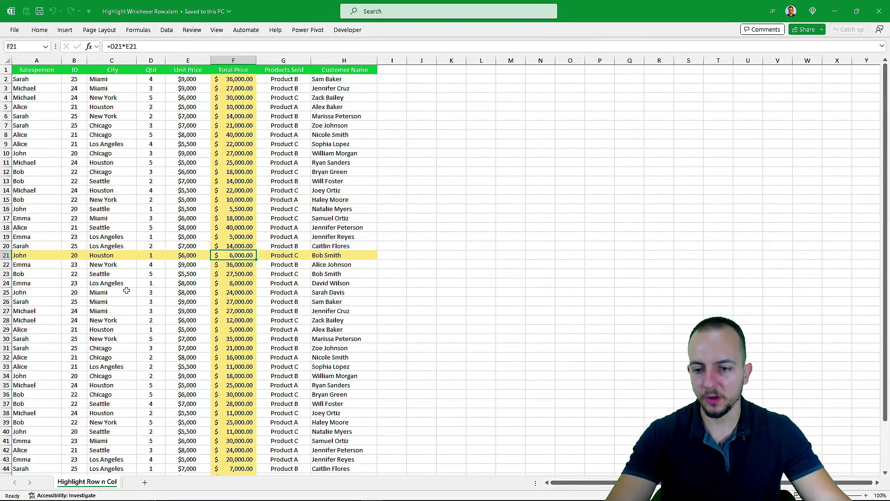
left_click(129, 292)
left_click(258, 199)
left_click(129, 264)
left_click(246, 310)
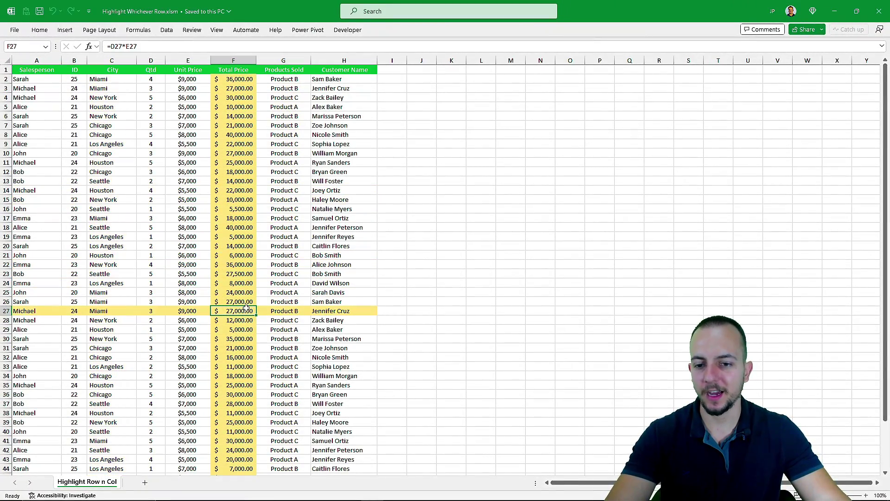
left_click(123, 181)
left_click(213, 255)
left_click(118, 173)
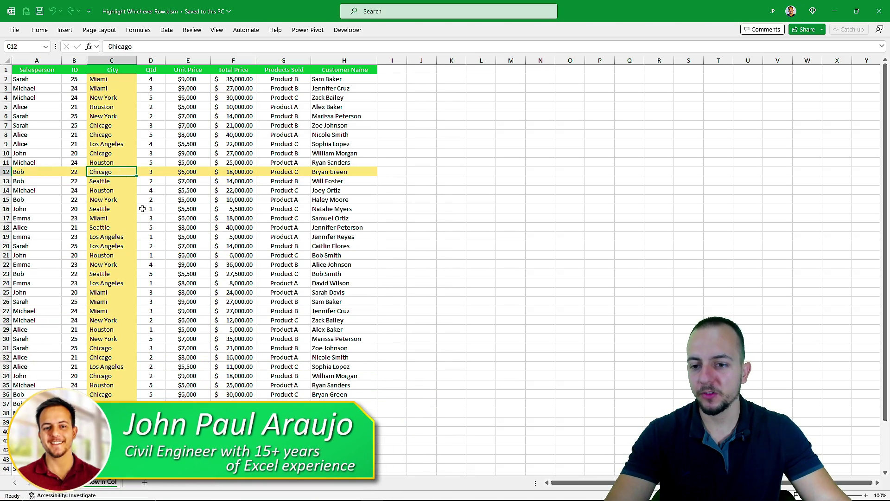
left_click(243, 281)
left_click(135, 310)
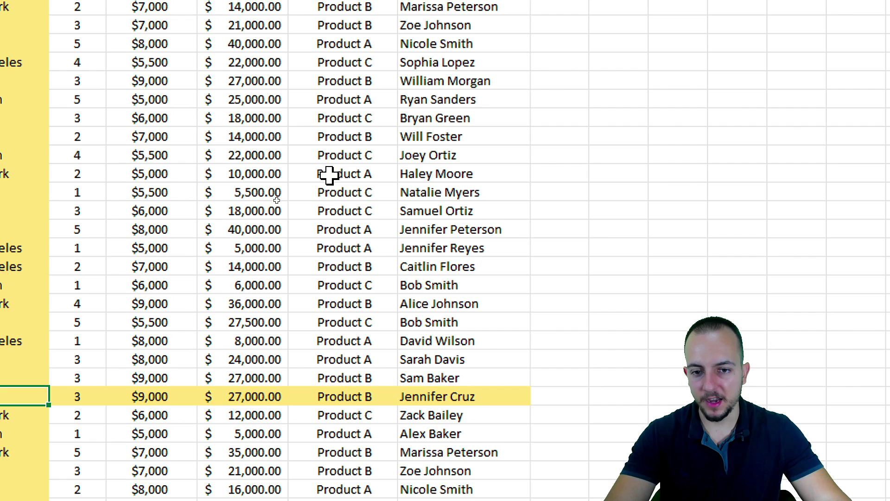
left_click(277, 200)
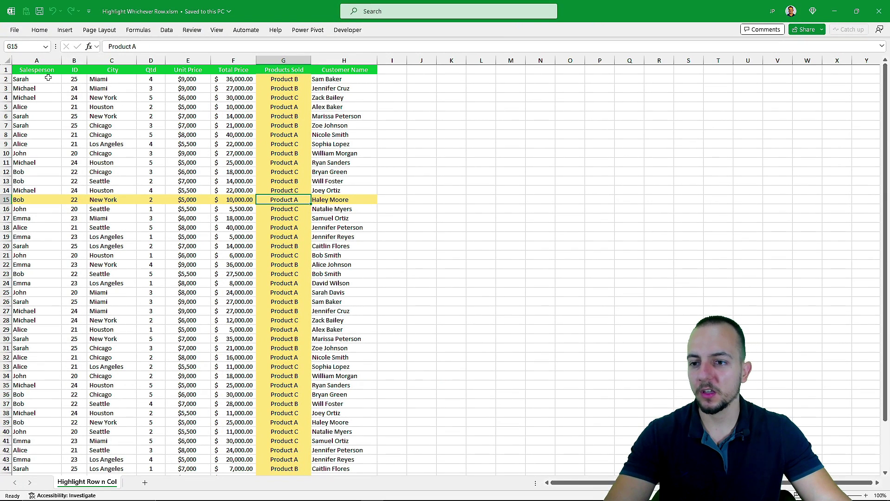
left_click(47, 78)
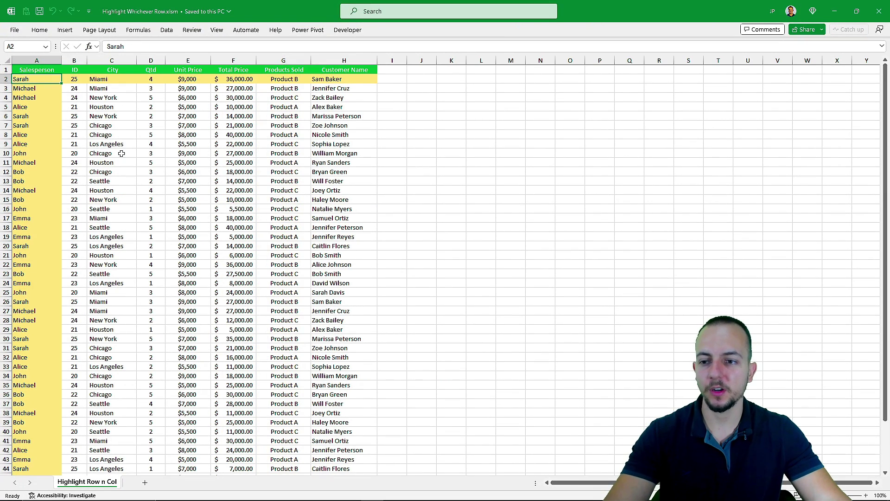
left_click(238, 217)
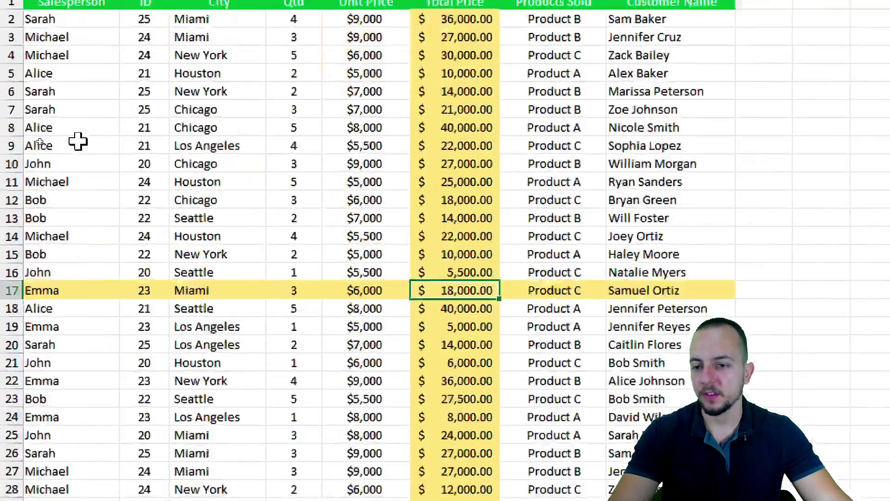
left_click(109, 144)
left_click(188, 209)
left_click(109, 246)
left_click(466, 183)
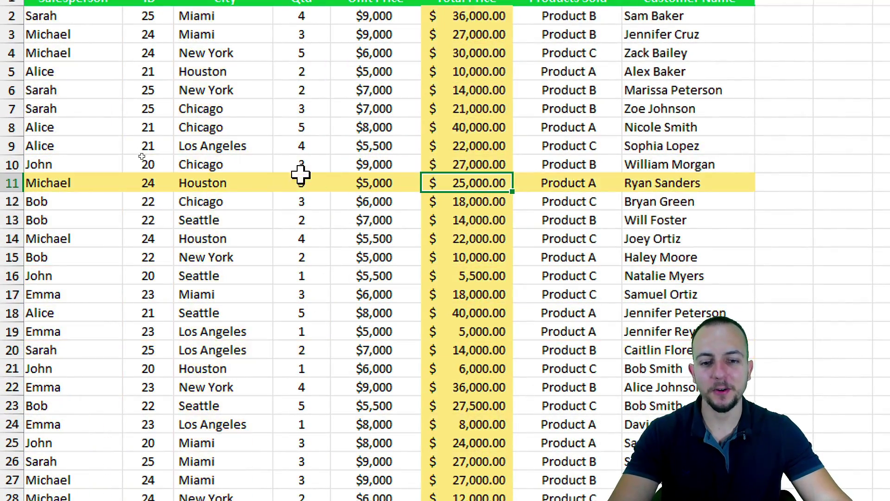
left_click(213, 127)
left_click(466, 350)
left_click(242, 205)
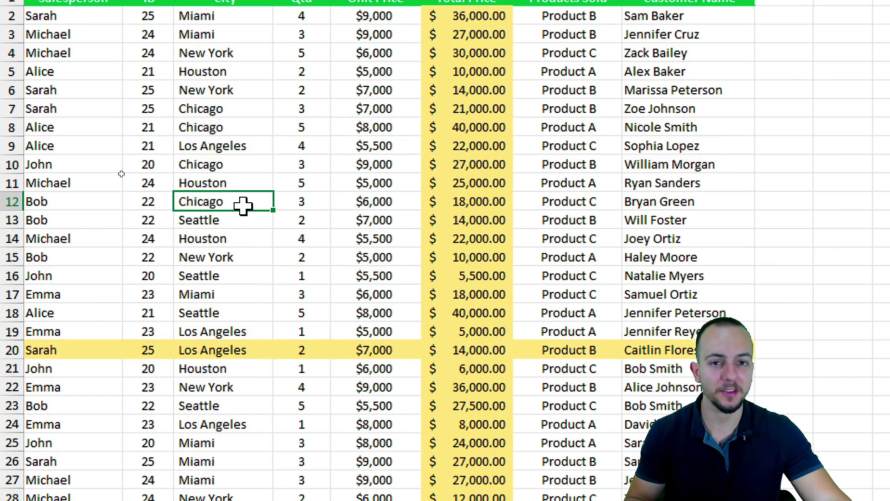
left_click(424, 387)
left_click(279, 185)
left_click(574, 368)
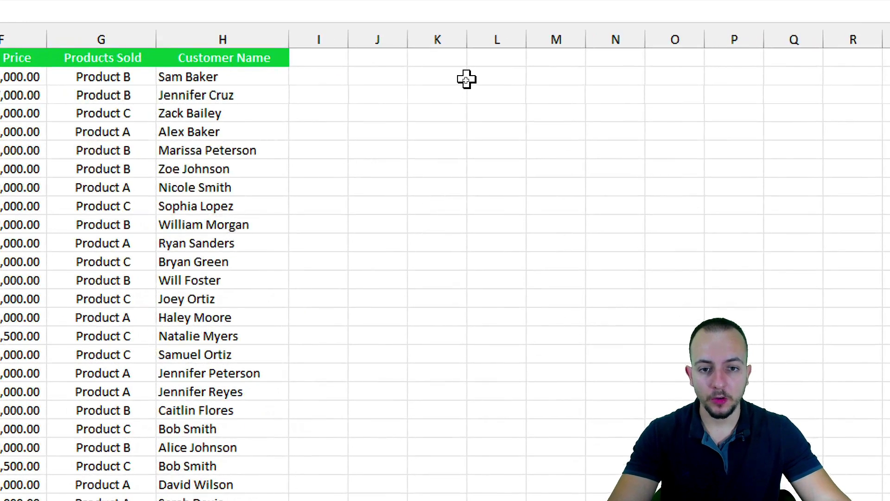
- Enter =CELL("row") in cell K3 so it returns the current row, 3
left_click(455, 88)
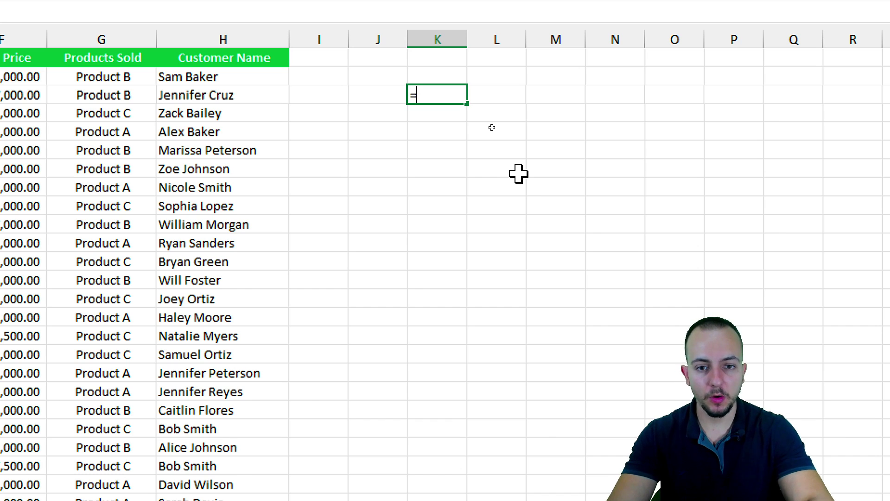
type("=")
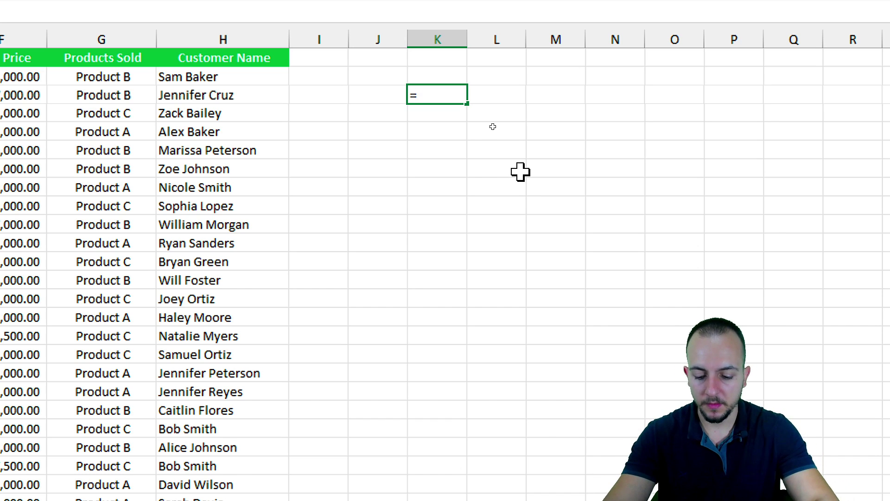
type("cell")
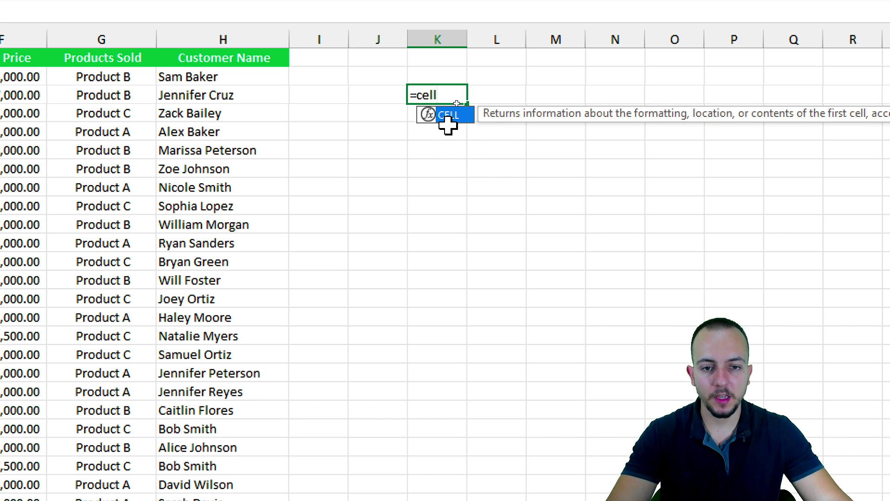
double_click(456, 119)
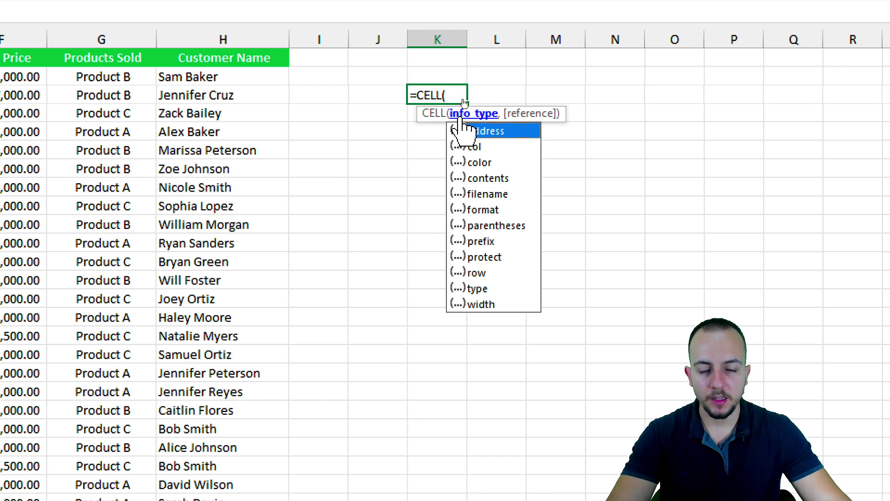
left_click(492, 145)
left_click(496, 164)
left_click(499, 179)
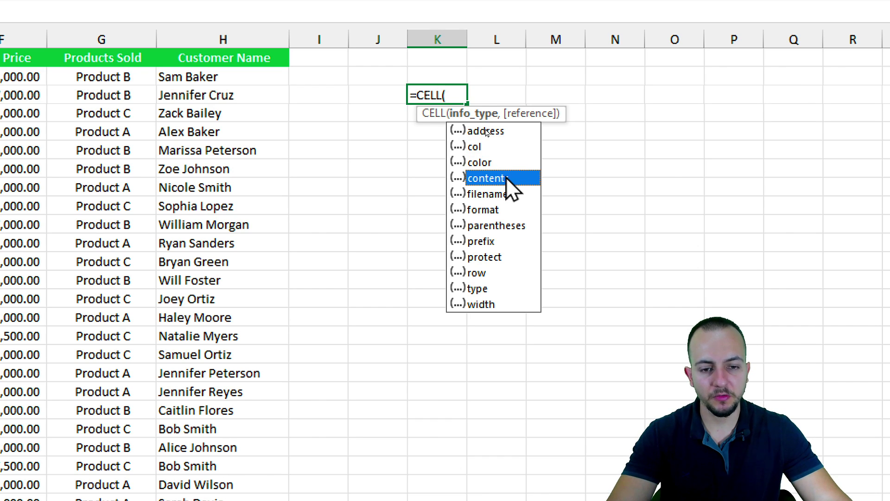
left_click(485, 193)
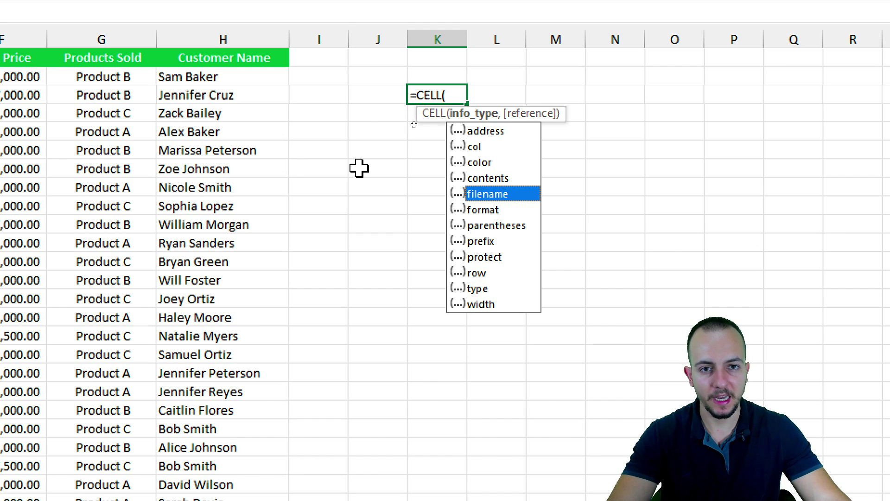
left_click(486, 274)
double_click(486, 273)
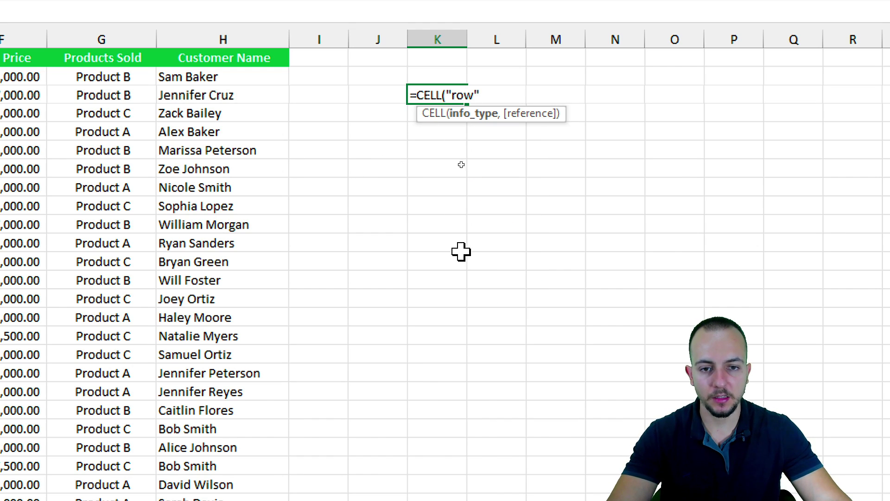
key("Return")
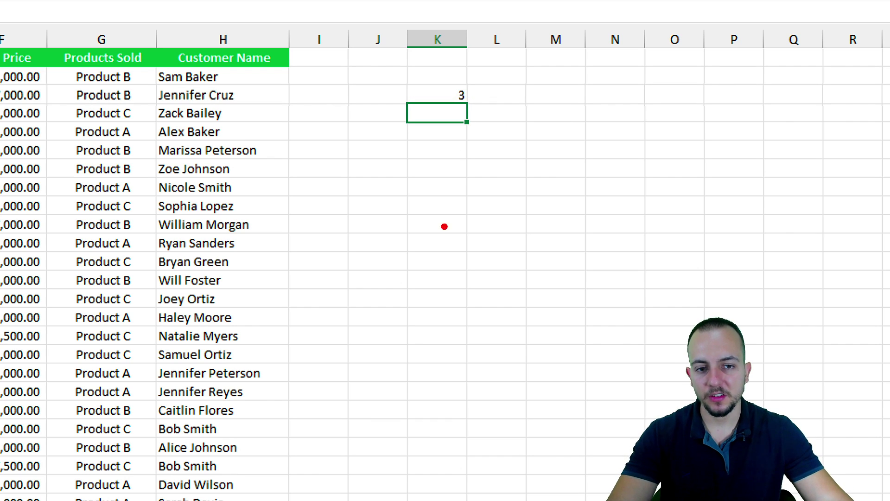
left_click_drag(455, 76, 457, 73)
left_click_drag(472, 113, 479, 114)
left_click_drag(485, 131, 559, 193)
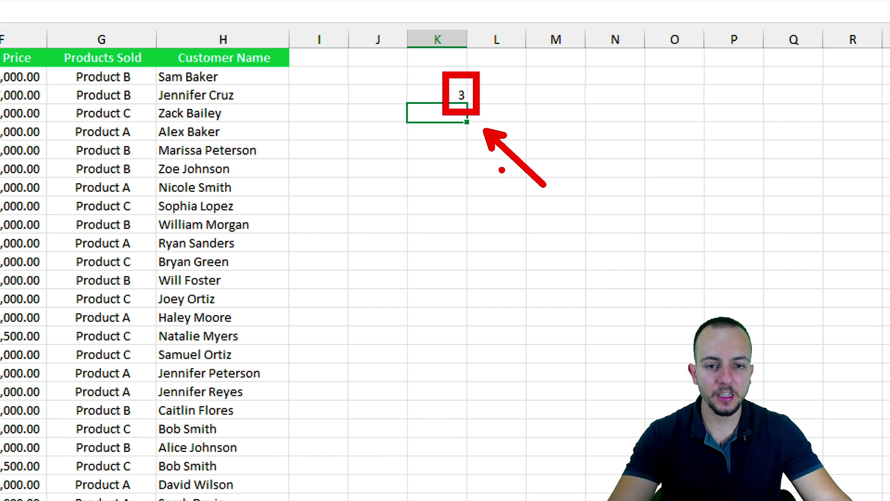
key("Escape")
left_click(415, 92)
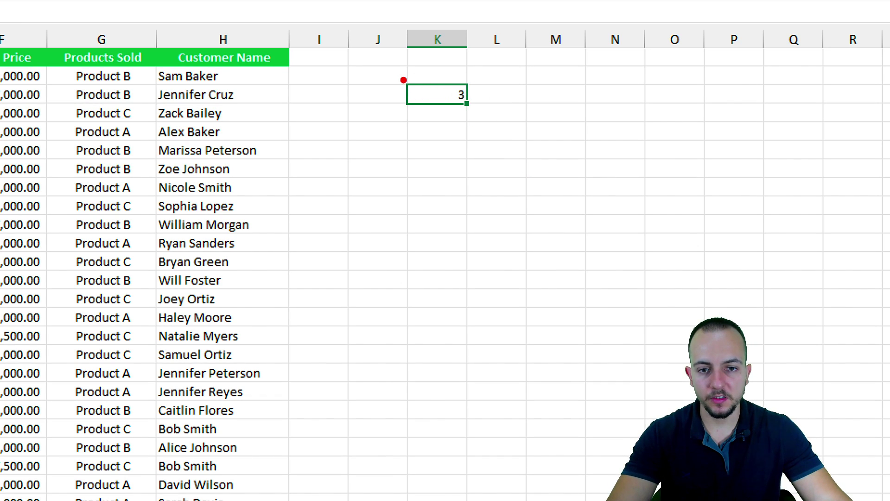
mouse_move(402, 77)
left_mouse_down()
mouse_move(475, 110)
mouse_move(525, 149)
left_mouse_up()
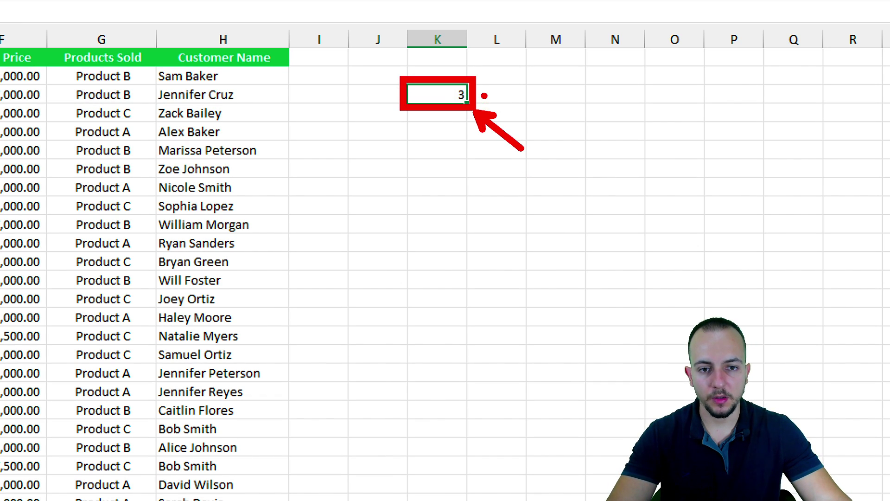
key("ctrl+z")
left_click_drag(445, 54, 510, 40)
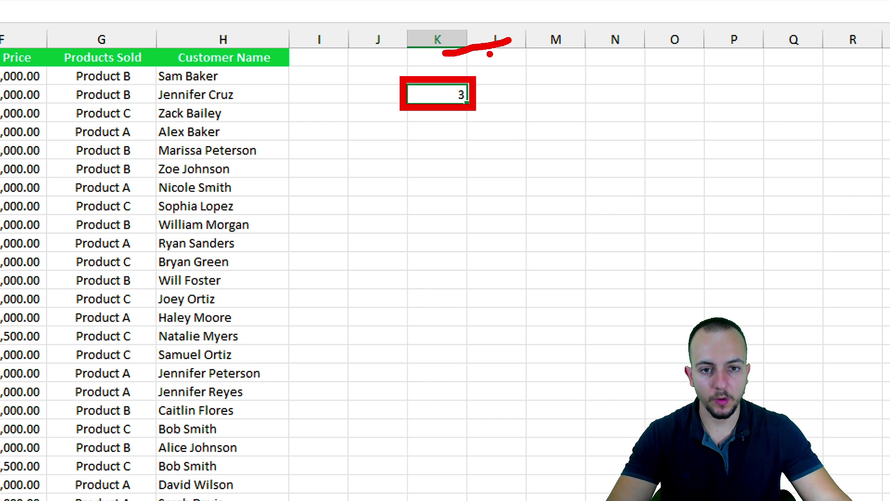
mouse_move(457, 68)
left_mouse_down()
mouse_move(497, 59)
mouse_move(495, 131)
left_mouse_up()
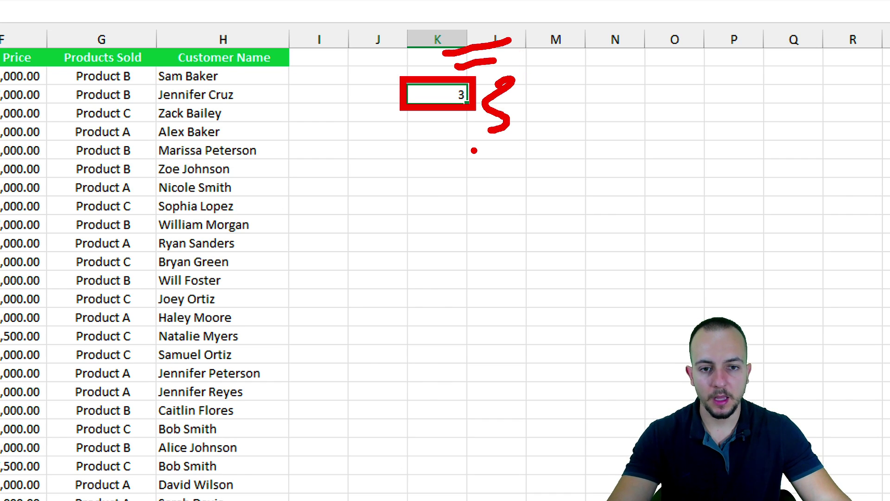
key("Escape")
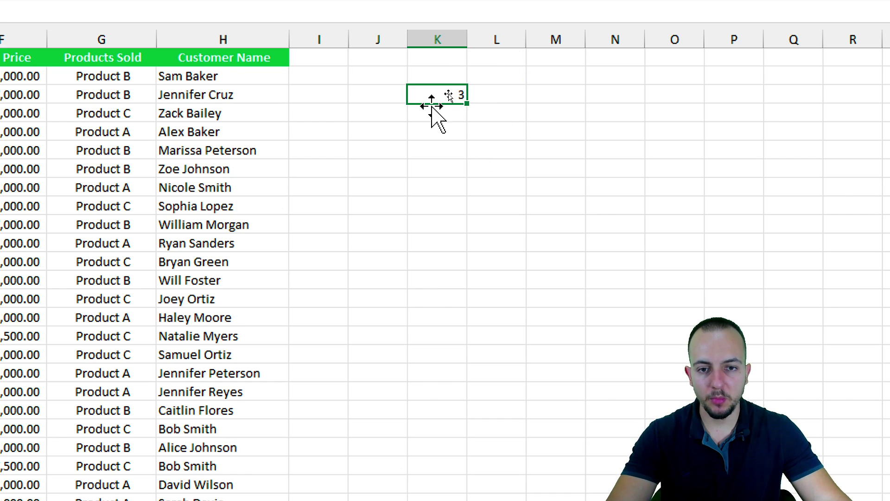
left_click(373, 191)
key("ctrl+2")
mouse_move(388, 168)
left_mouse_down()
mouse_move(371, 166)
mouse_move(424, 171)
left_mouse_up()
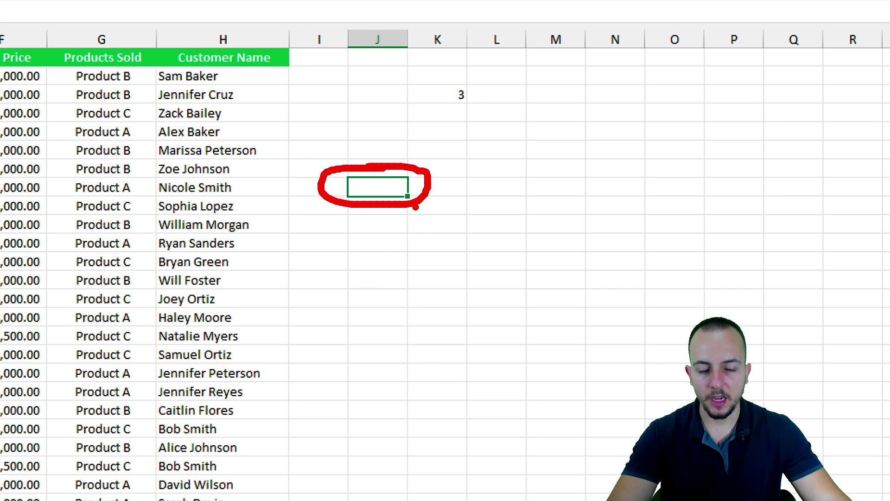
left_click_drag(416, 209, 469, 267)
key("e")
left_click_drag(299, 58, 373, 56)
left_click_drag(320, 73, 372, 68)
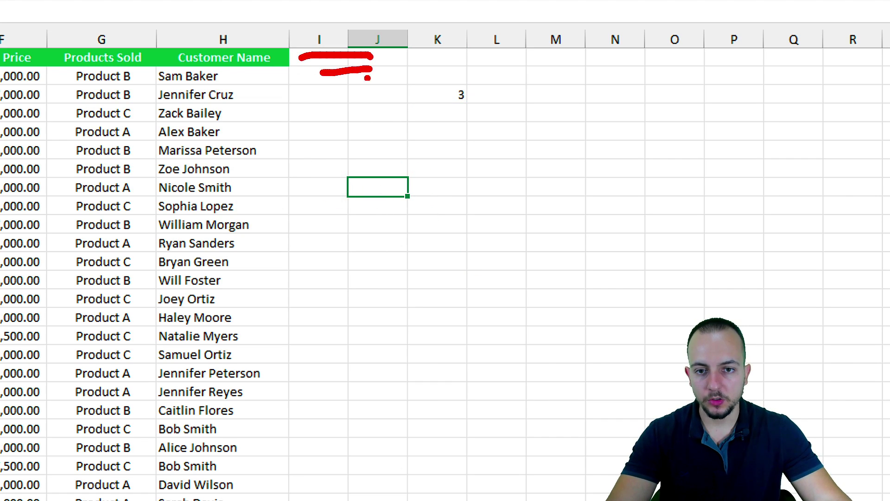
left_click_drag(333, 97, 369, 87)
left_click_drag(337, 106, 373, 100)
mouse_move(331, 124)
left_mouse_down()
mouse_move(367, 125)
mouse_move(362, 169)
left_mouse_up()
left_click(340, 165)
mouse_move(423, 175)
left_mouse_down()
mouse_move(429, 200)
mouse_move(416, 177)
left_mouse_up()
key("e")
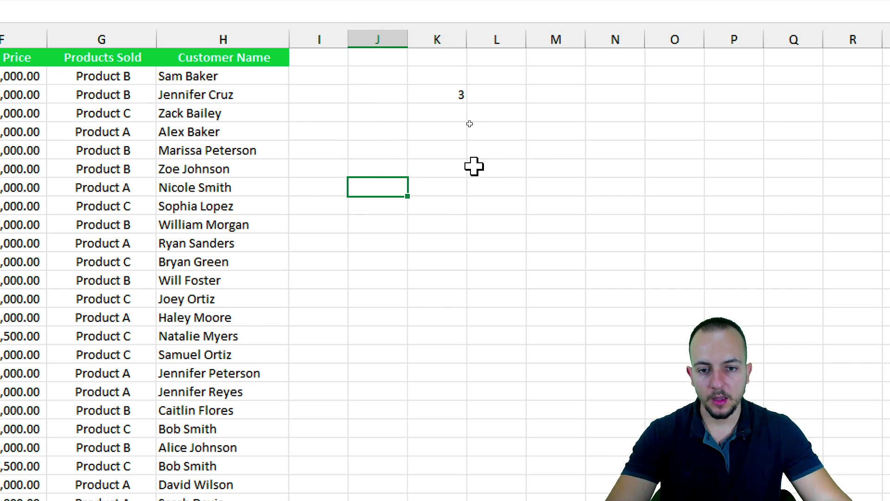
mouse_move(416, 53)
left_mouse_down()
mouse_move(490, 110)
mouse_move(500, 172)
left_mouse_up()
left_click_drag(469, 147, 487, 134)
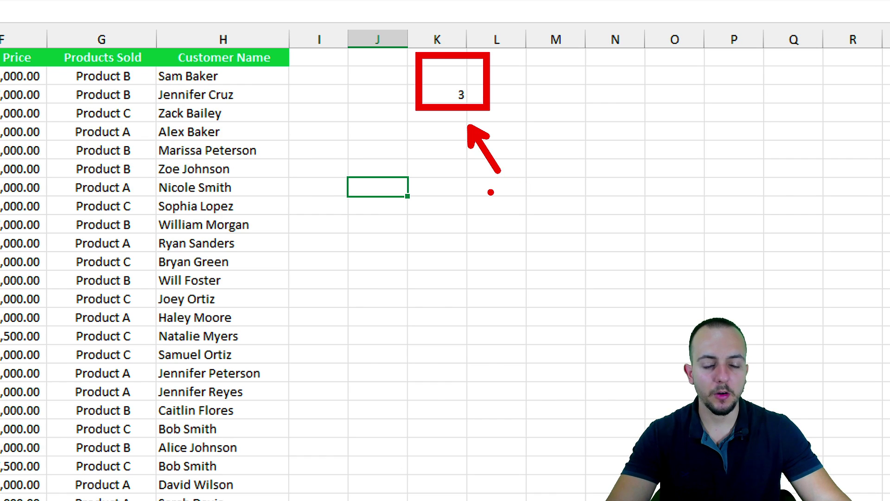
key("Escape")
- Recalculate with F9 so K3's =CELL("row") shows 8, then 17 after selecting a new cell
key("F9")
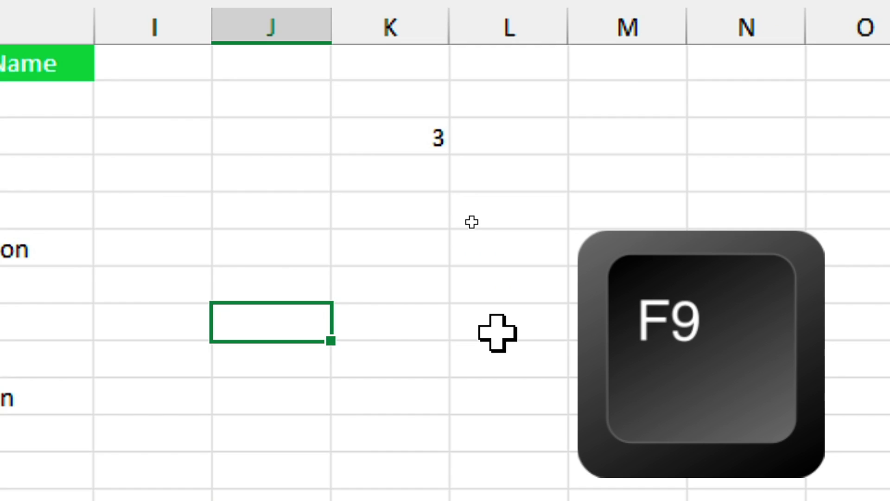
key("F9")
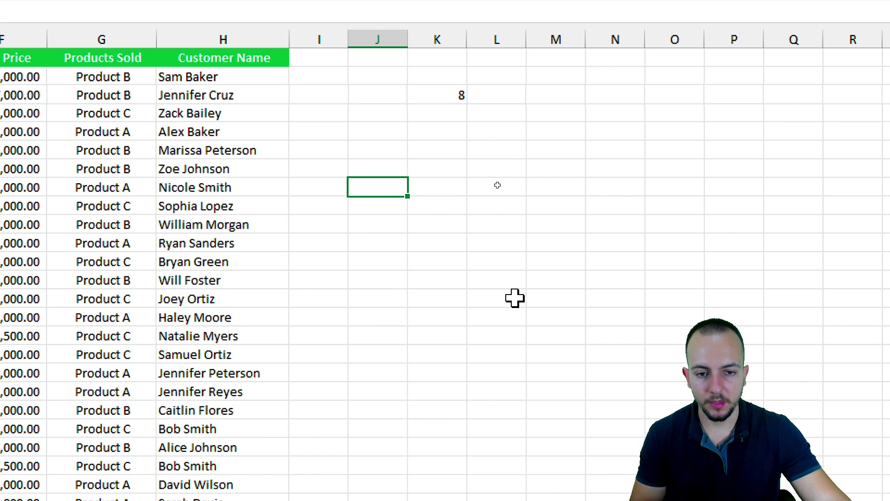
left_click(460, 354)
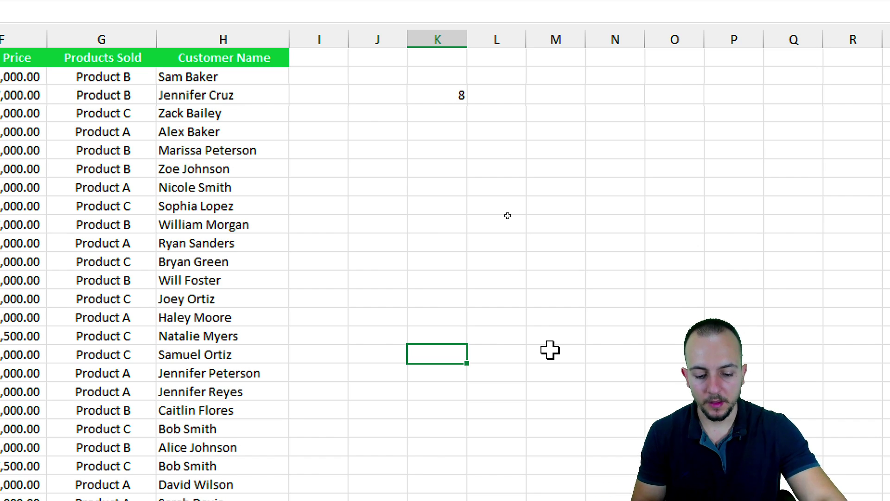
key("F9")
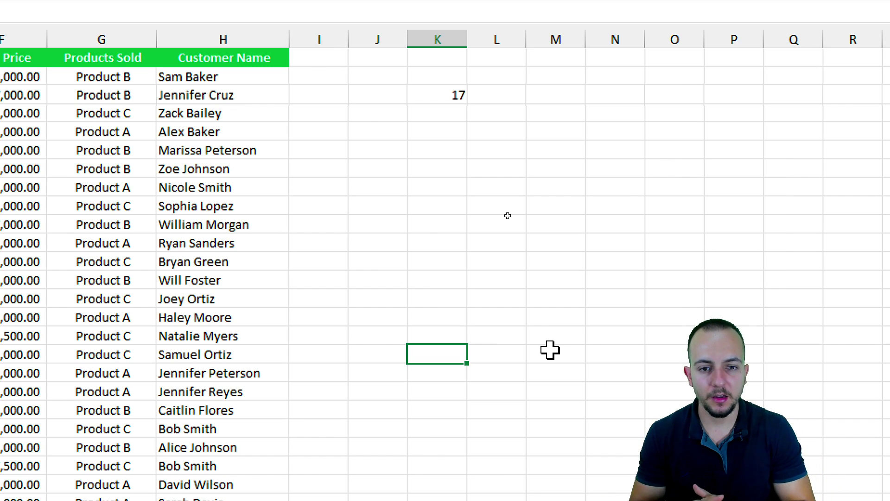
- Label cell L3 'Row' and cell L4 'Column'
left_click(452, 113)
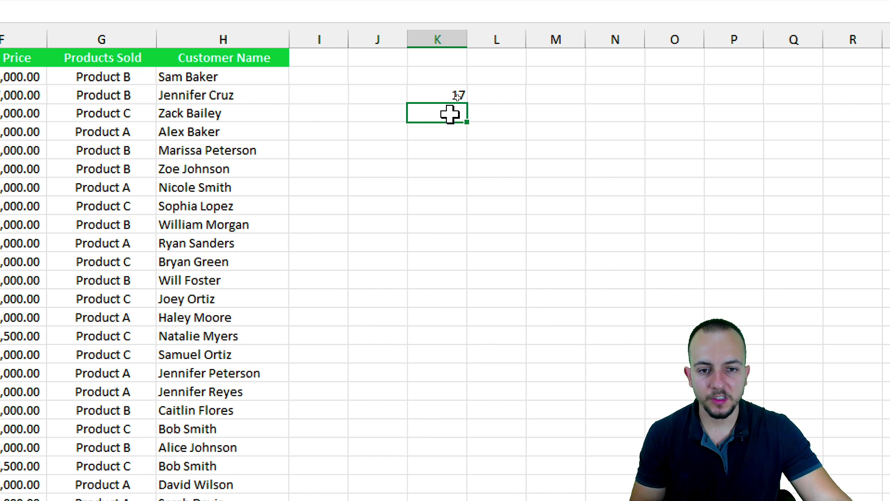
left_click(473, 95)
type("Row")
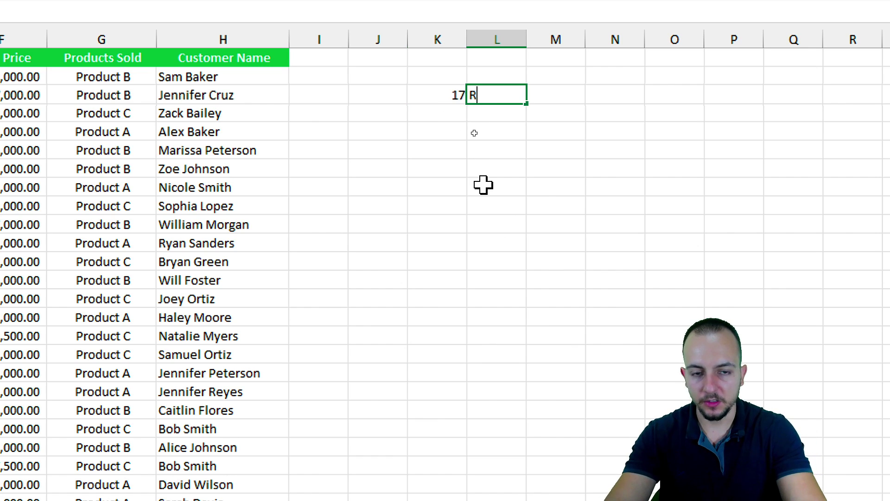
key("Return")
type("Column")
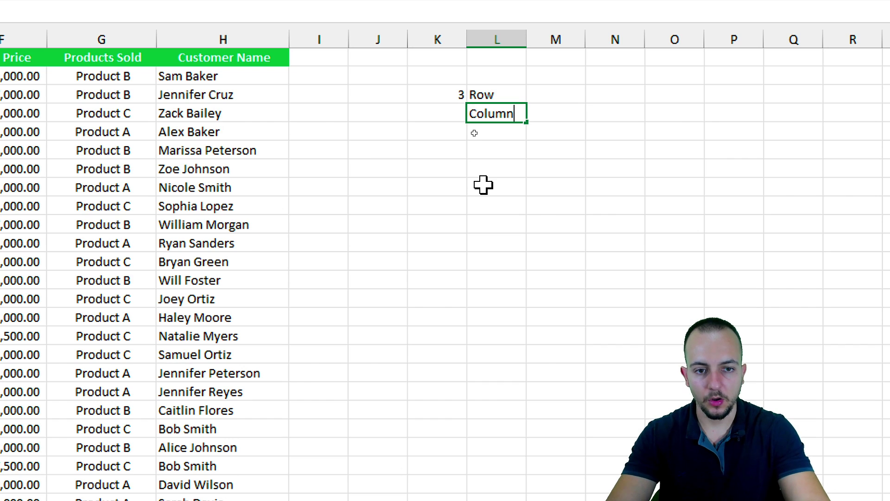
key("Return")
- Enter =CELL("col") in K4 to return the column number
left_click(436, 117)
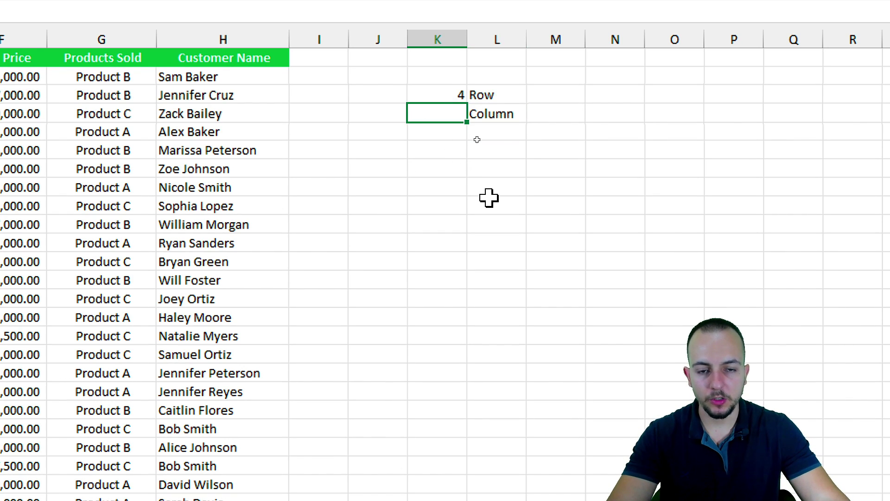
type("=cell")
key("Tab")
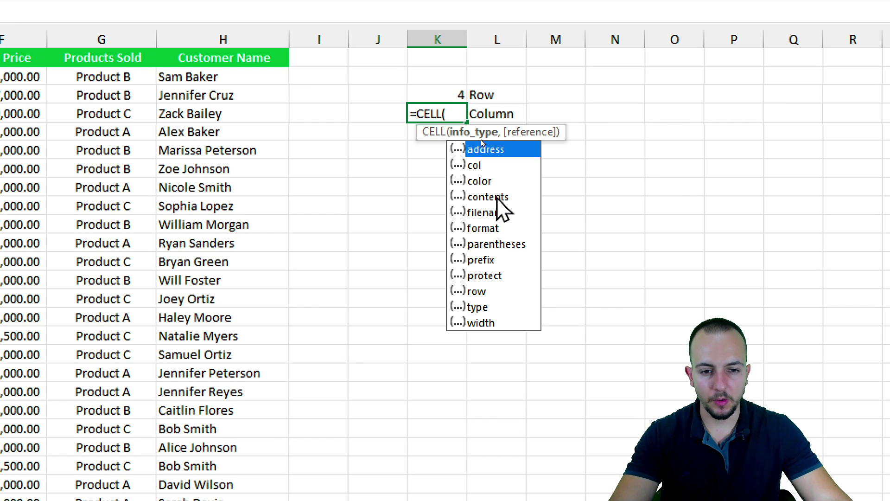
left_click(485, 166)
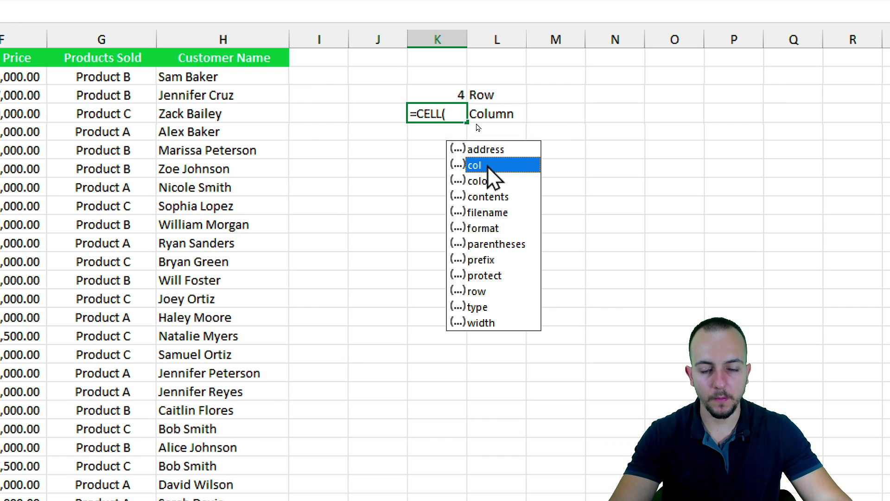
double_click(487, 166)
key("Return")
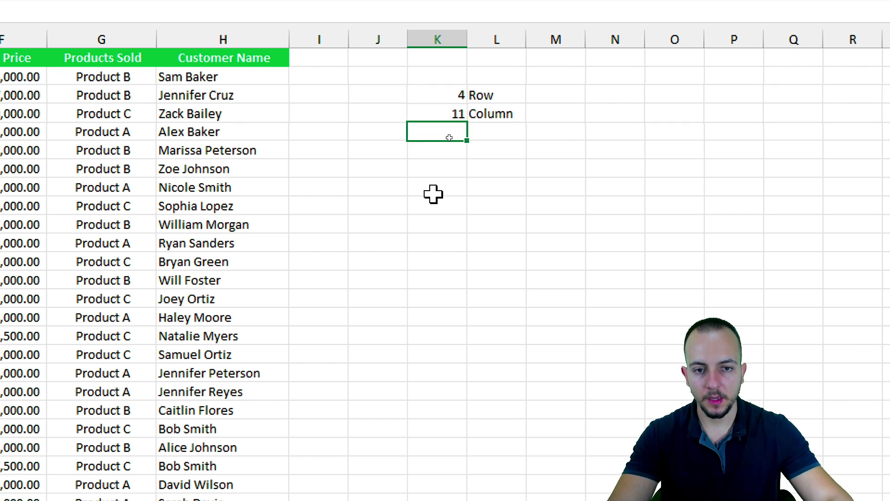
left_click(348, 216)
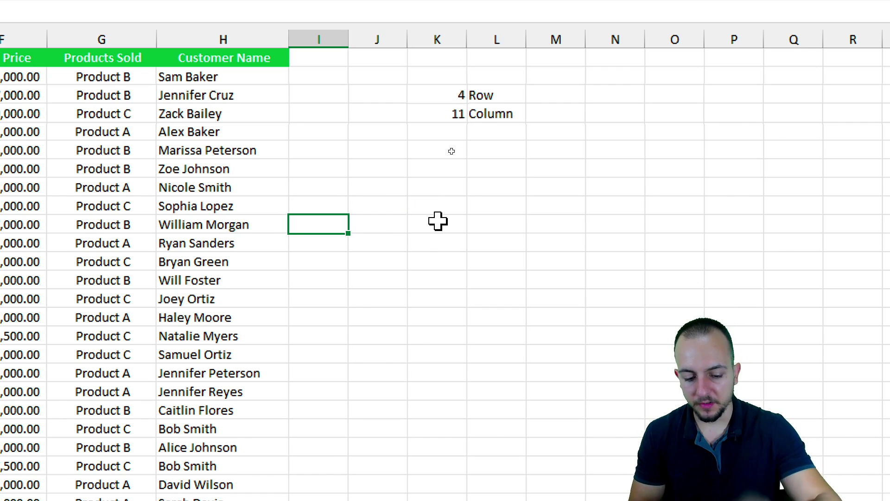
key("F9")
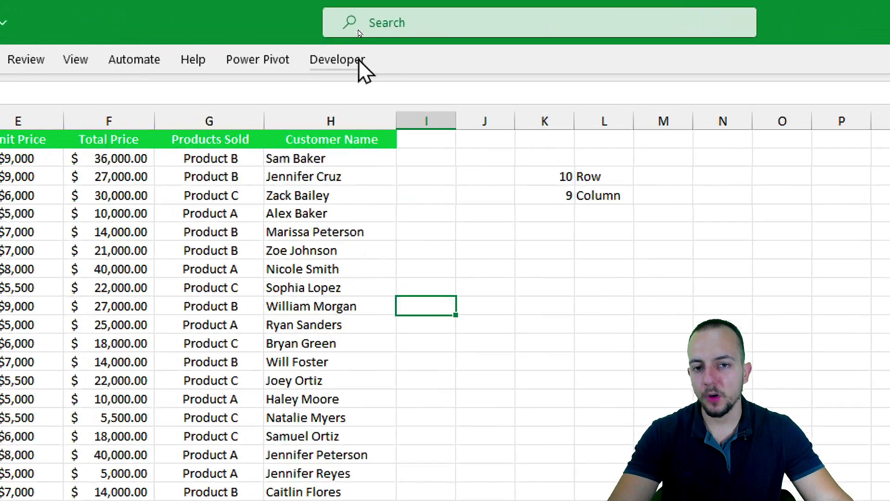
left_click(358, 30)
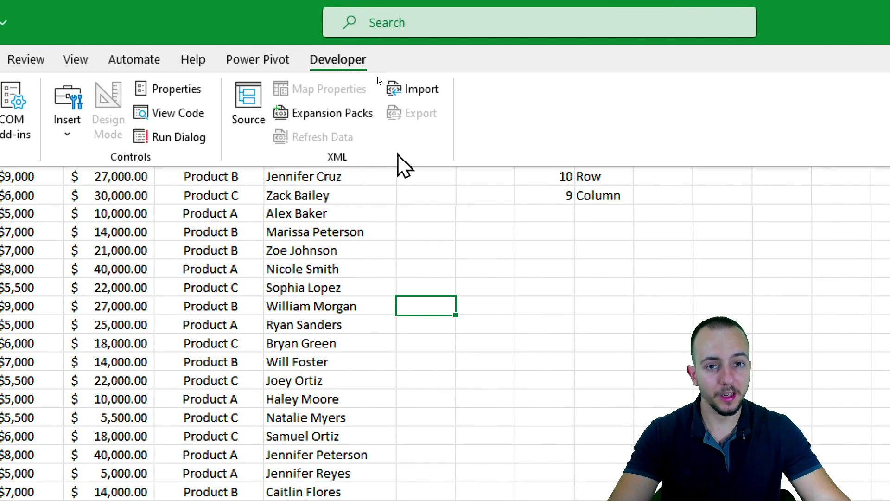
- Find Developer among the Main Tabs in Customize the Ribbon, then switch to the Developer tab
left_click(79, 61)
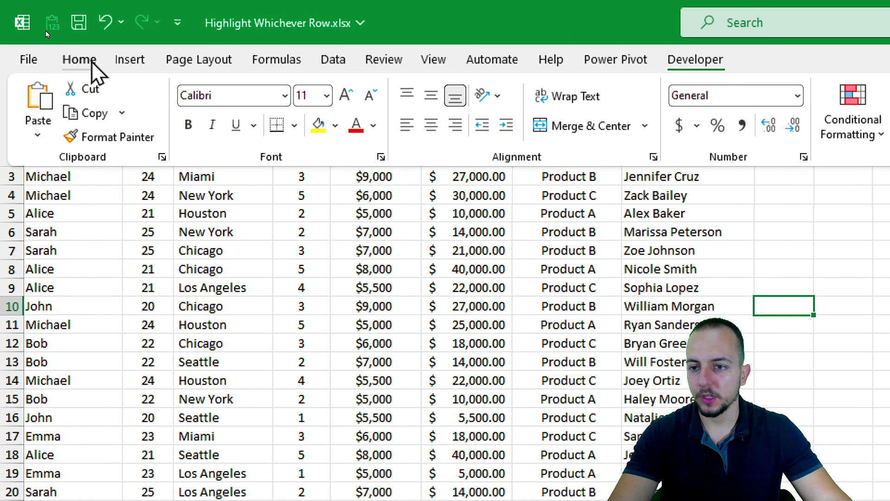
right_click(301, 150)
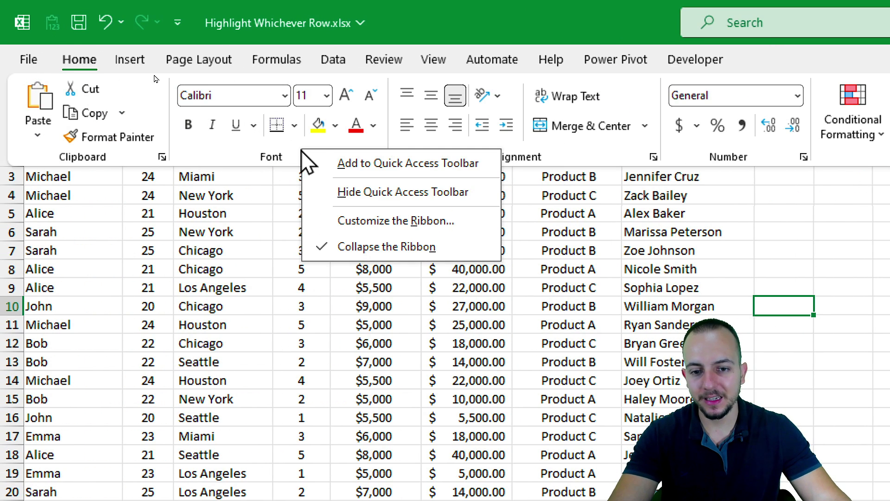
left_click(362, 221)
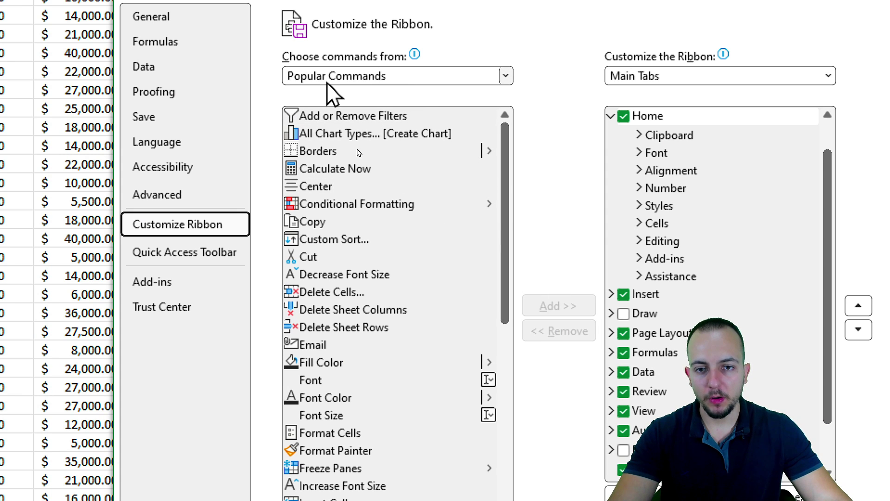
left_click(715, 295)
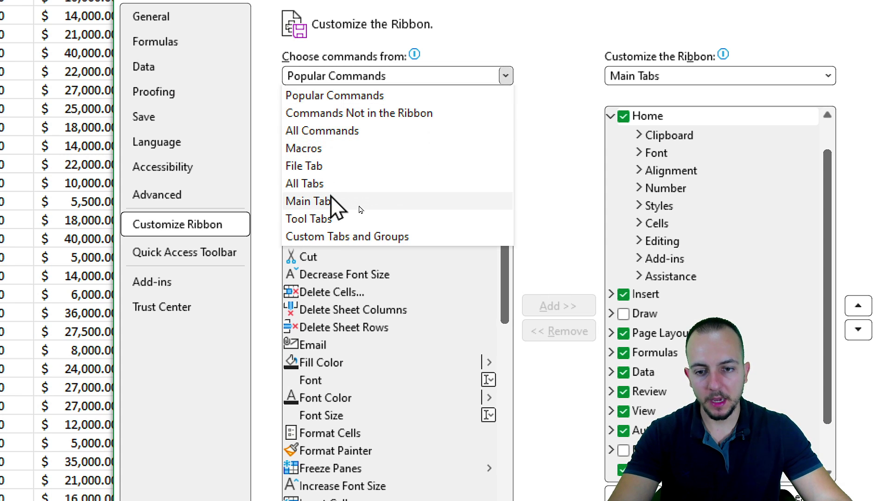
left_click(338, 203)
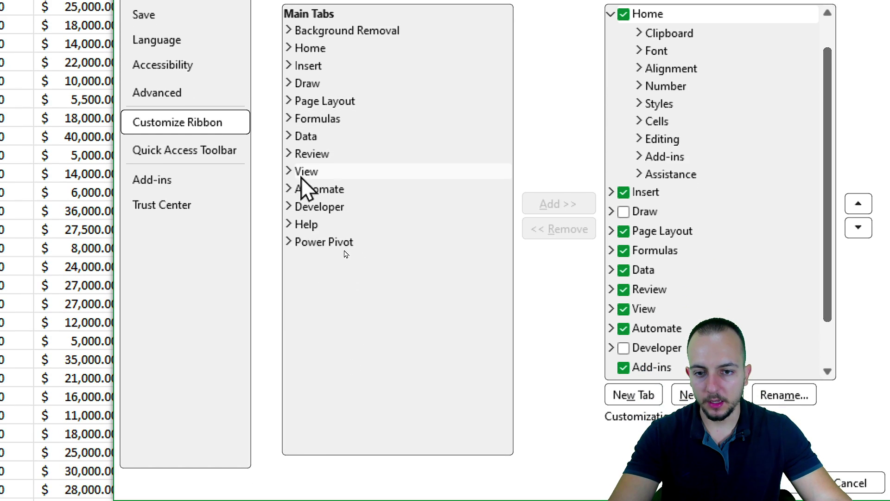
left_click(343, 210)
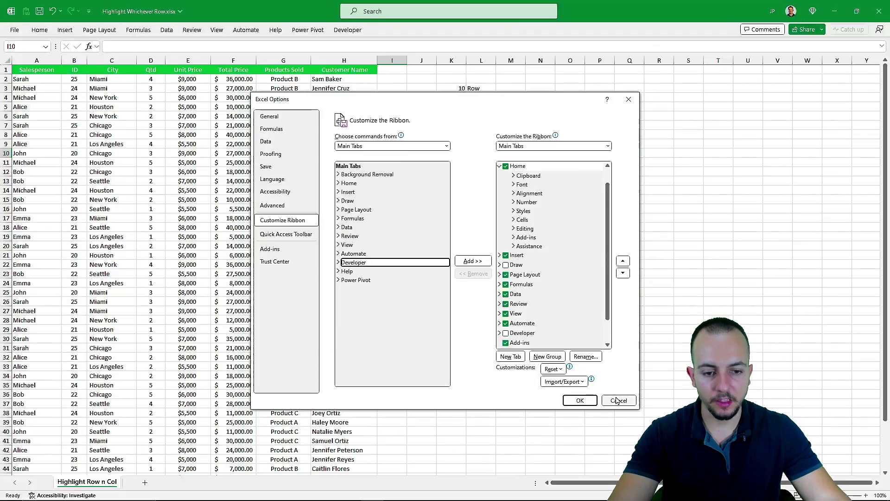
left_click(541, 318)
left_click(348, 29)
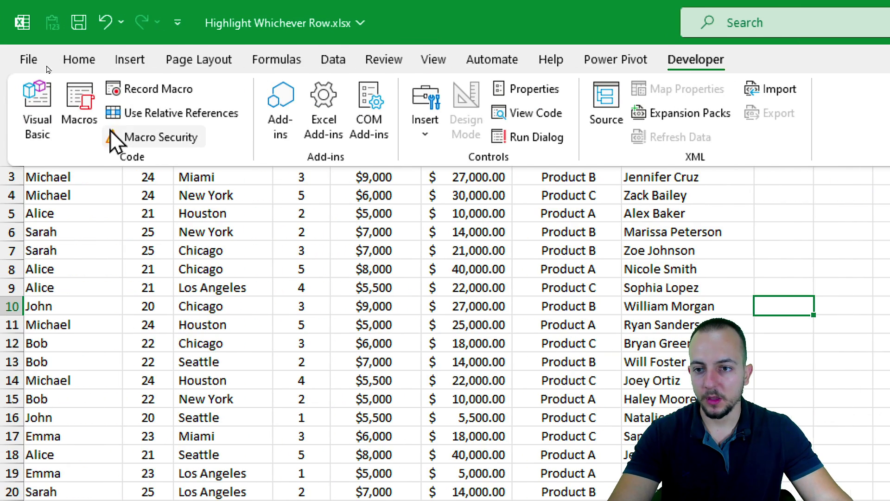
- Open the Visual Basic editor and create Sheet1's Worksheet_SelectionChange handler
left_click(44, 138)
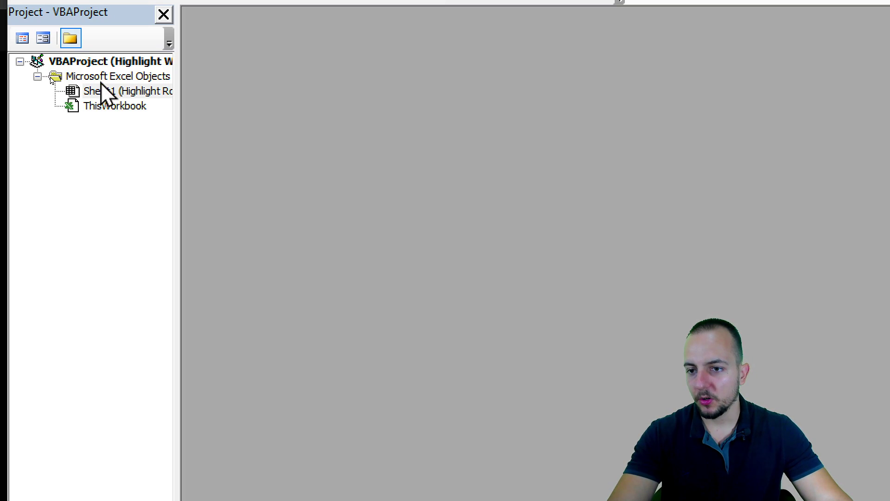
double_click(107, 93)
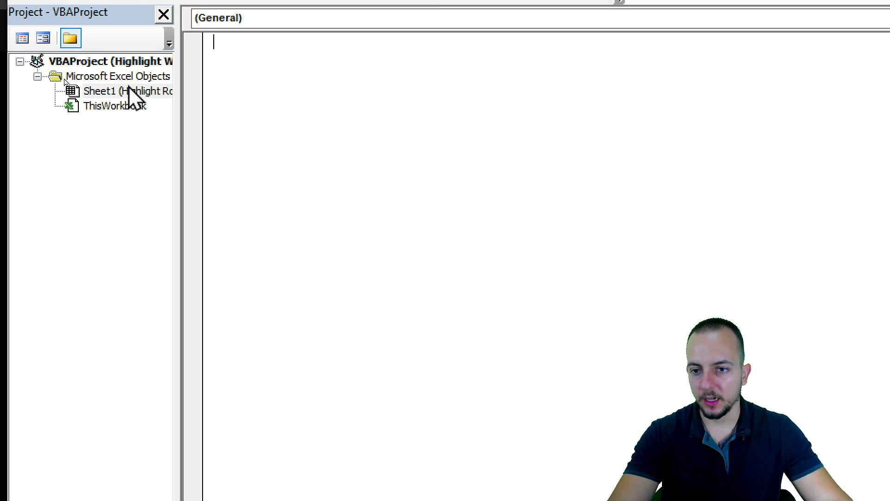
left_click(163, 91)
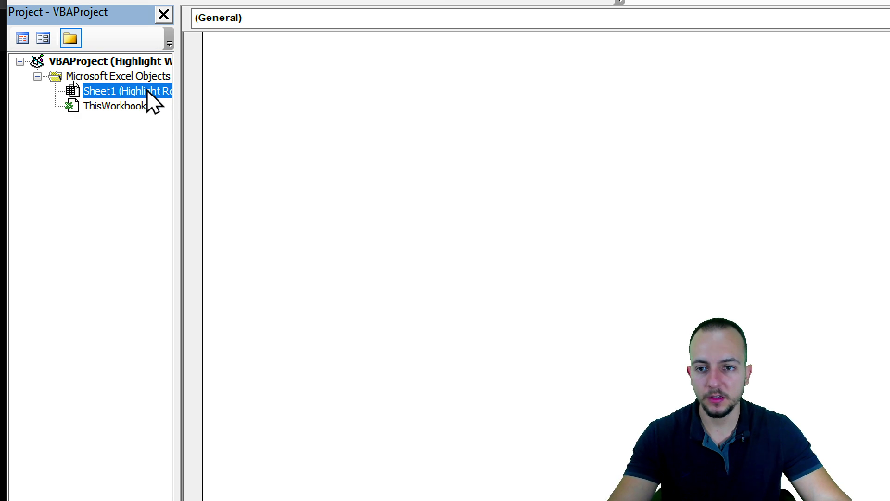
left_click(252, 88)
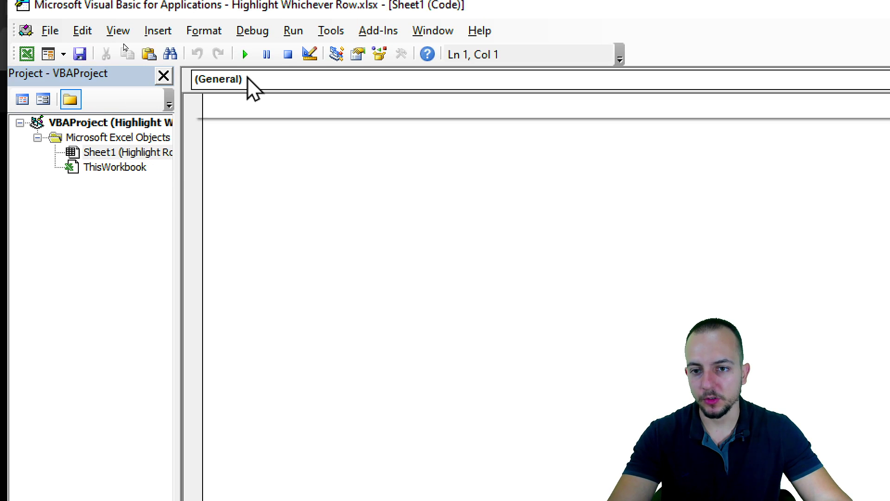
left_click(227, 112)
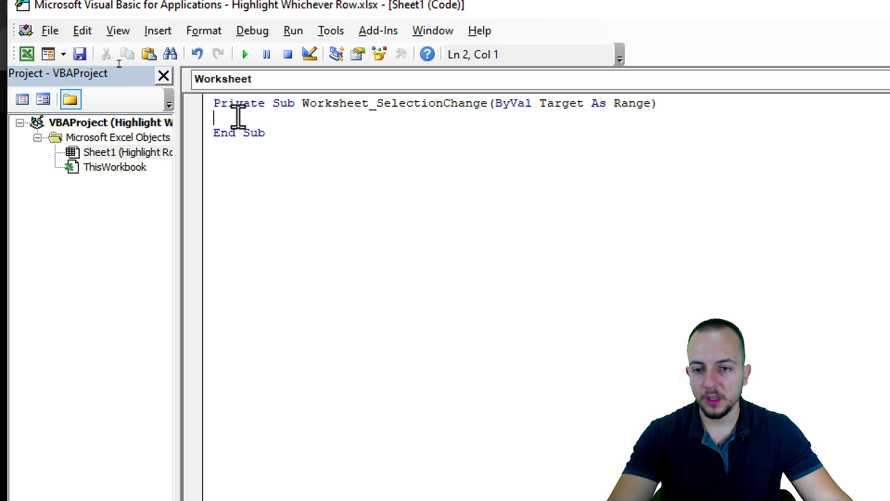
- Write an indented application.Calculate line inside the Private Sub / End Sub handler
double_click(244, 104)
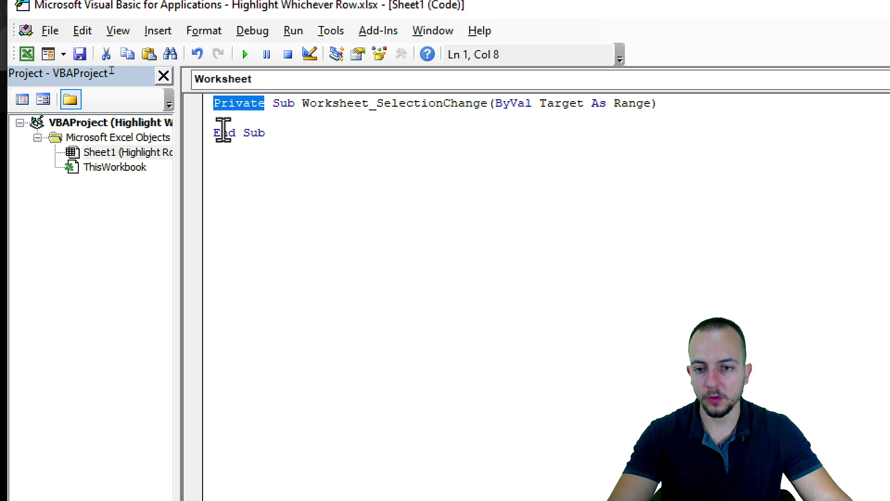
double_click(224, 133)
double_click(237, 104)
double_click(248, 133)
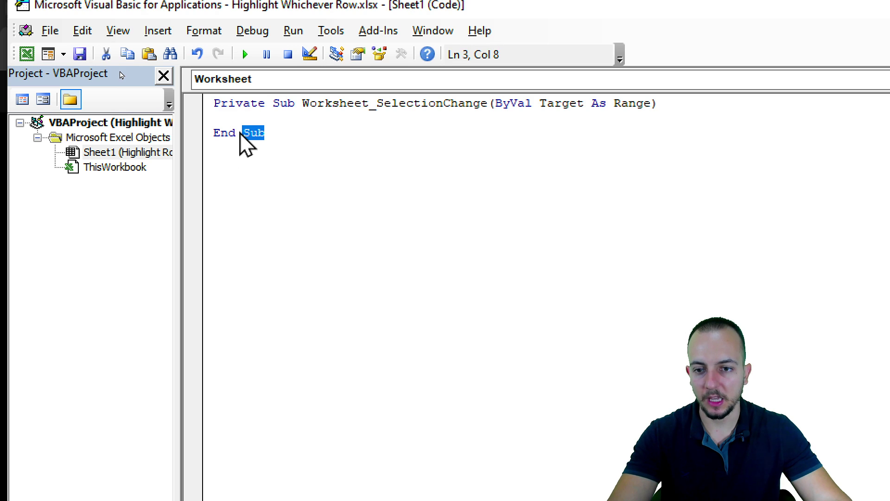
left_click(233, 119)
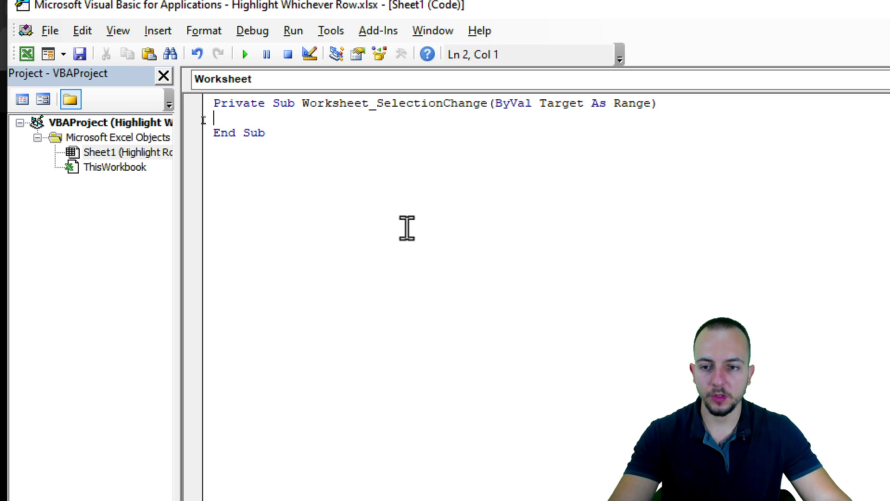
key("Tab")
key("Tab")
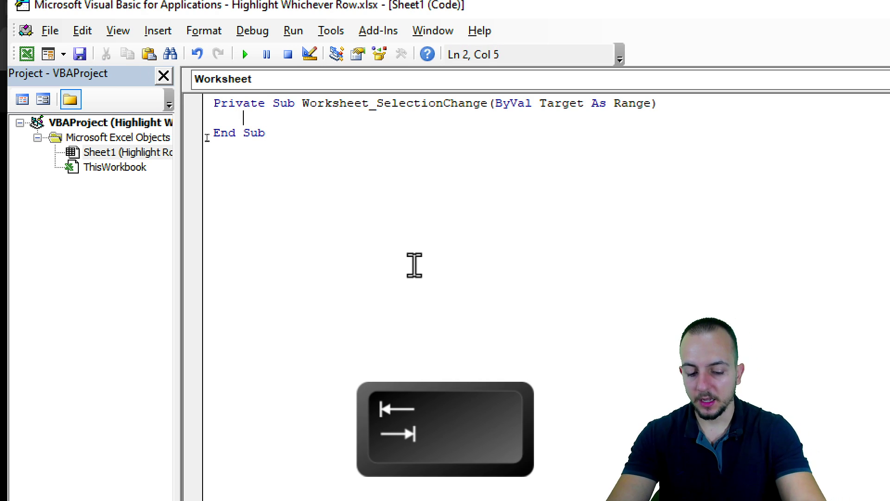
type("application.")
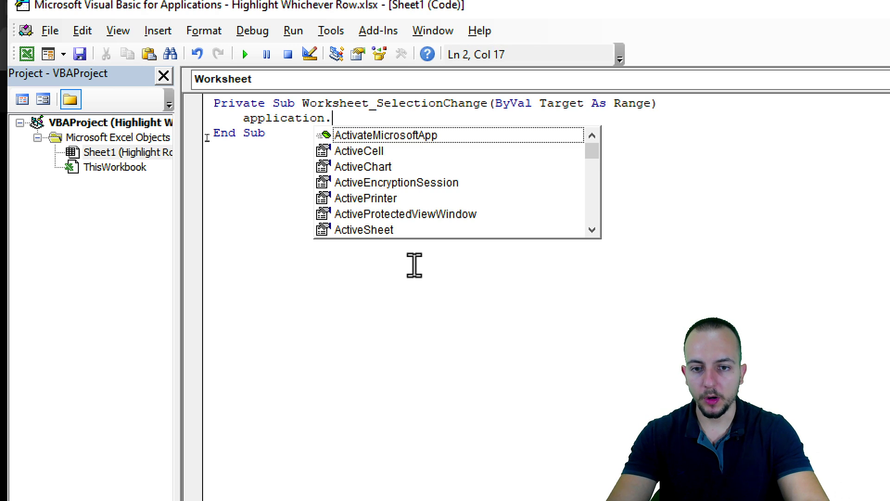
type("cal")
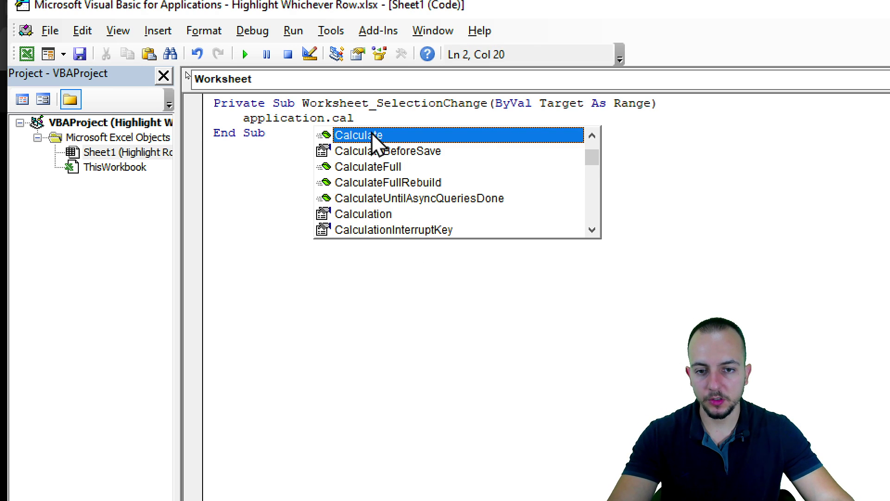
double_click(373, 135)
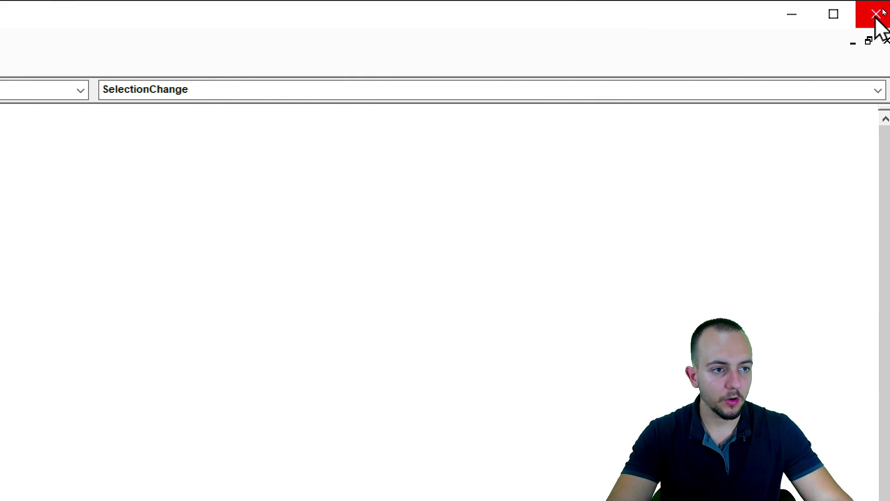
- Return to Excel and click several cells, watching K3:K4 update, ending at J6 with row 6, column 10
left_click(876, 14)
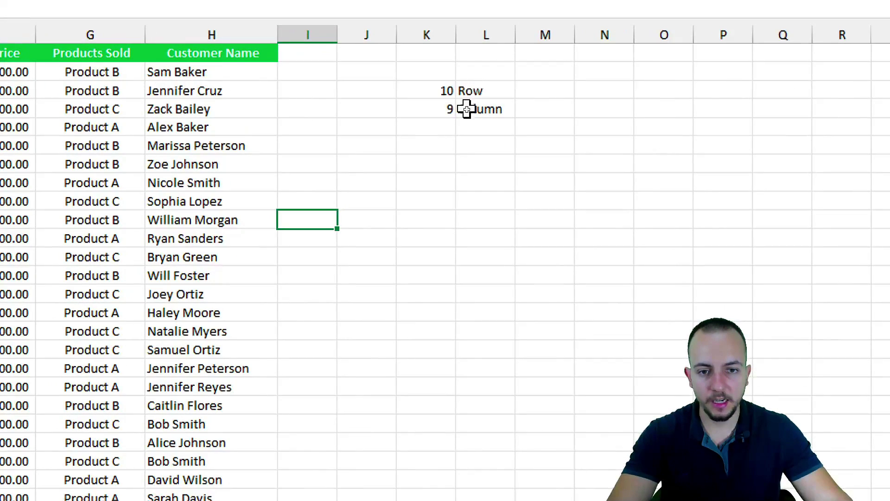
left_click(421, 232)
left_click(350, 153)
left_click(354, 241)
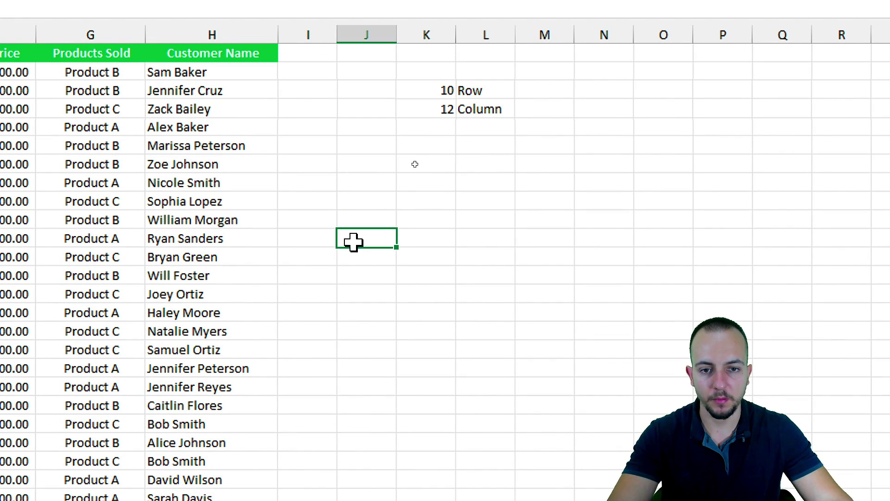
left_click(533, 258)
left_click(378, 234)
left_click(498, 271)
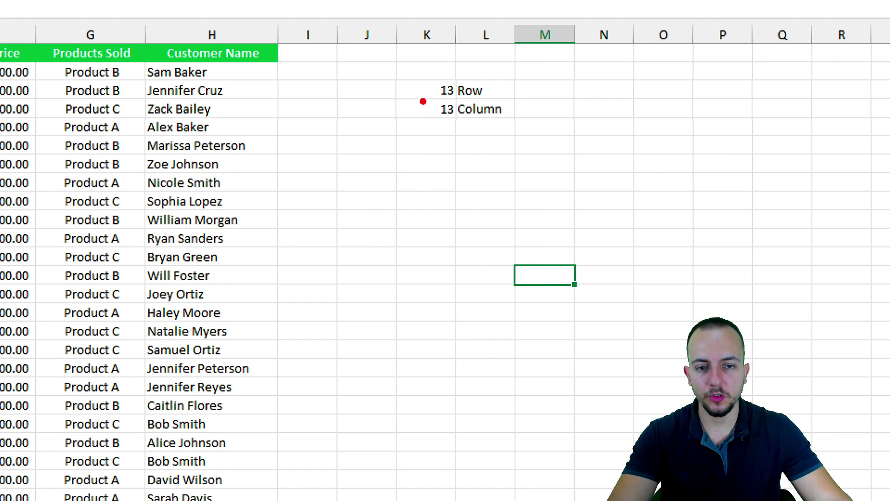
left_click(357, 144)
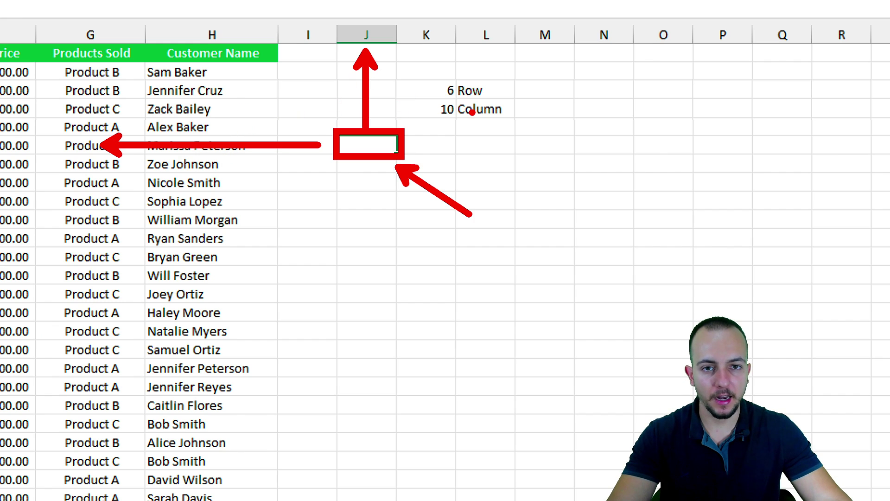
- Select the sales table's data rows starting at A2, leaving out the header row
mouse_move(71, 72)
left_mouse_down()
mouse_move(596, 228)
mouse_move(599, 274)
left_mouse_up()
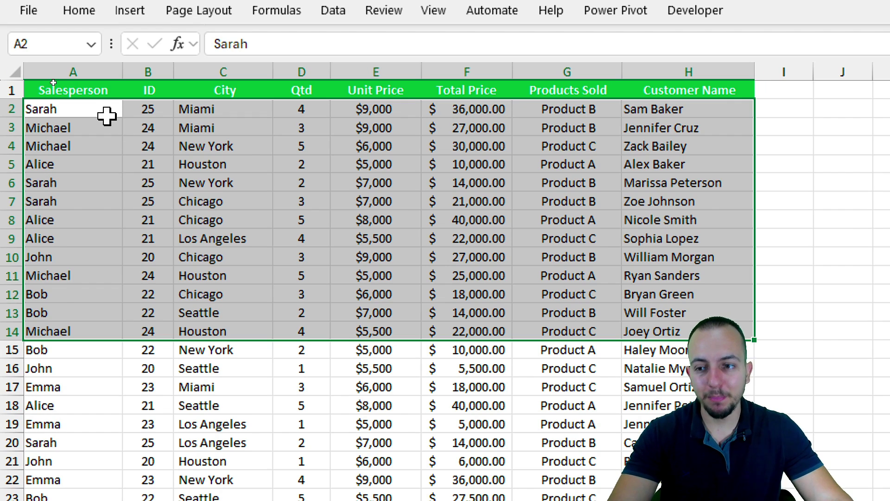
left_click_drag(92, 90, 709, 93)
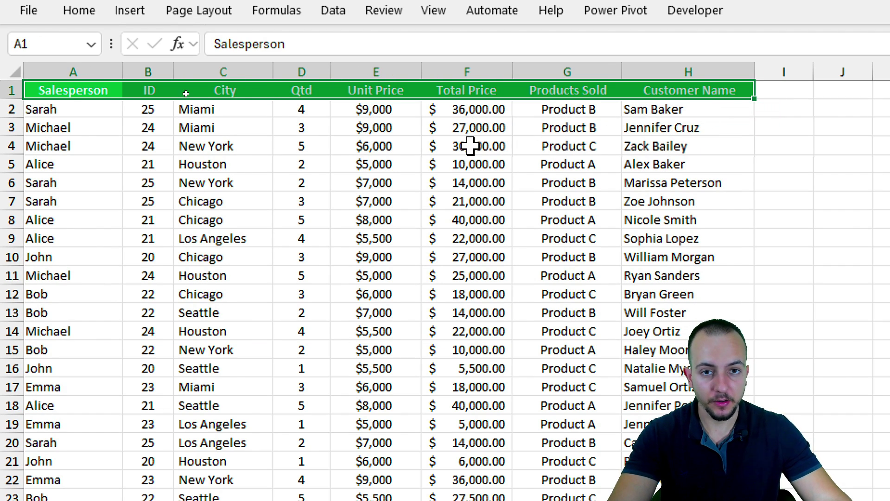
left_click(90, 110)
left_click(90, 84)
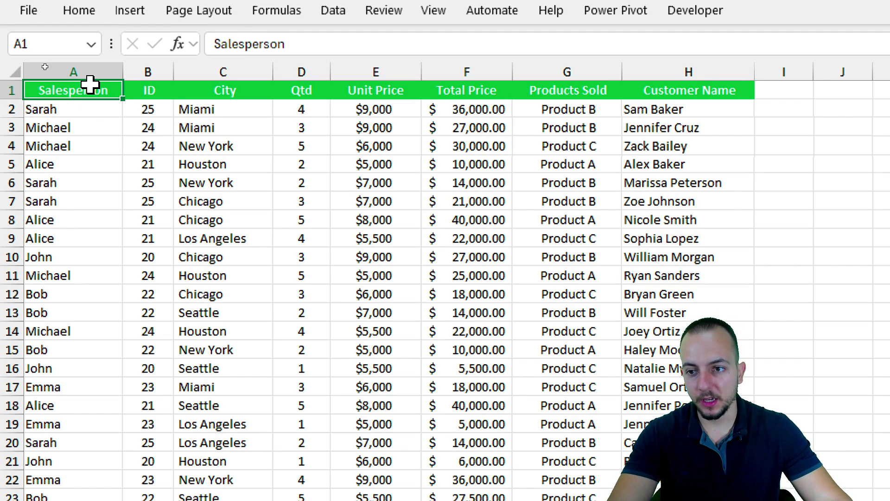
left_click_drag(75, 109, 346, 456)
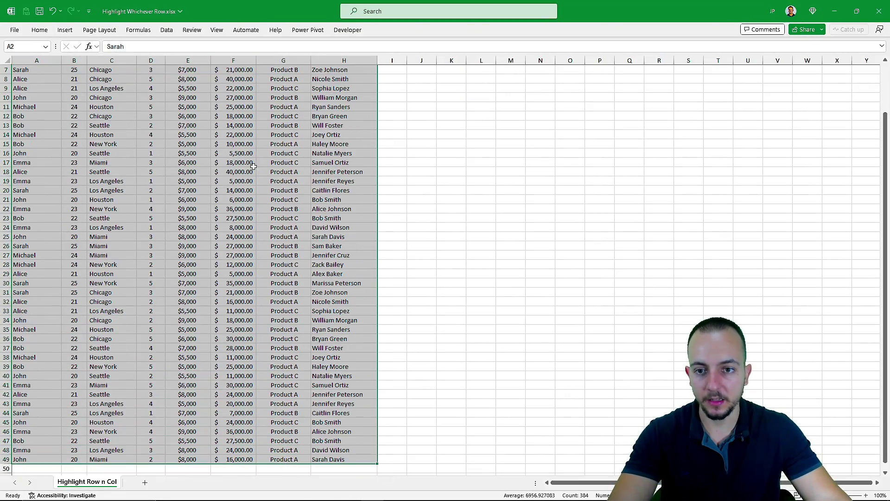
scroll(309, 87, "up", 2)
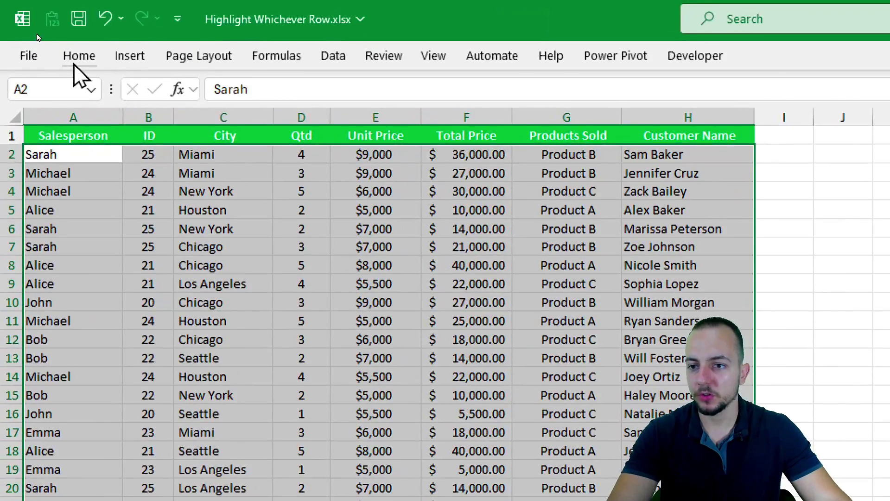
- Start a new Conditional Formatting rule of type 'Use a formula to determine which cells to format'
left_click(39, 30)
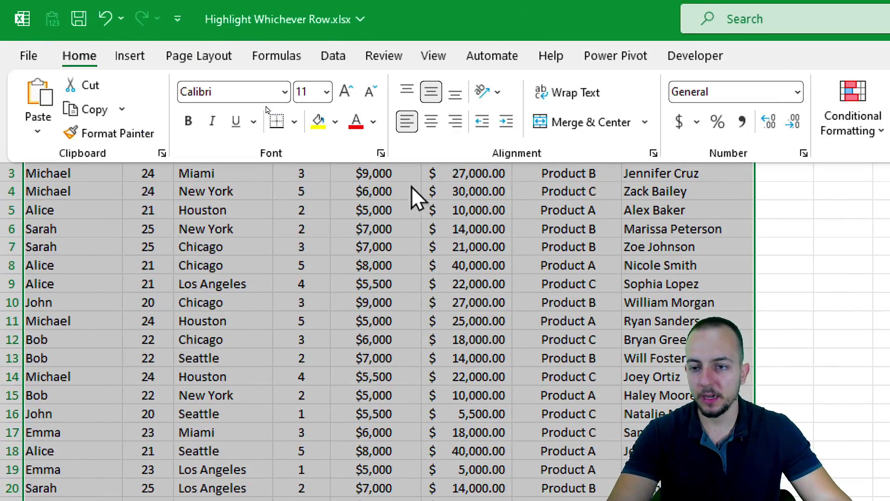
left_click(370, 126)
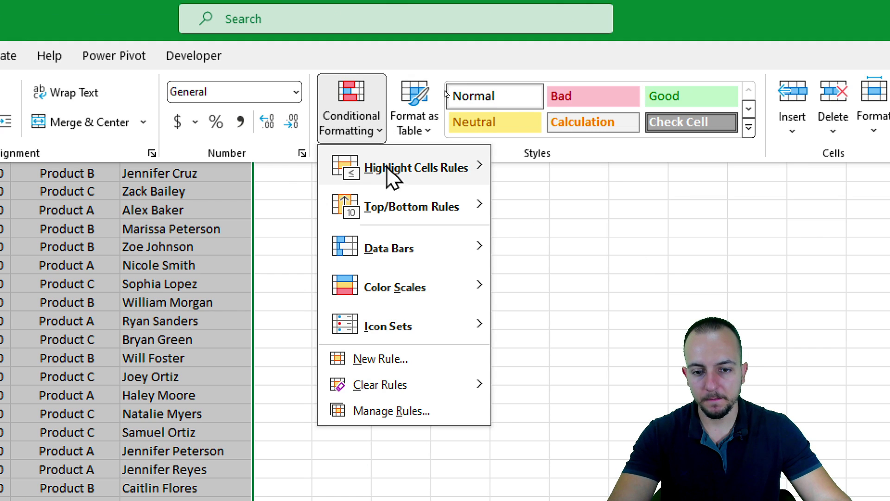
left_click(399, 359)
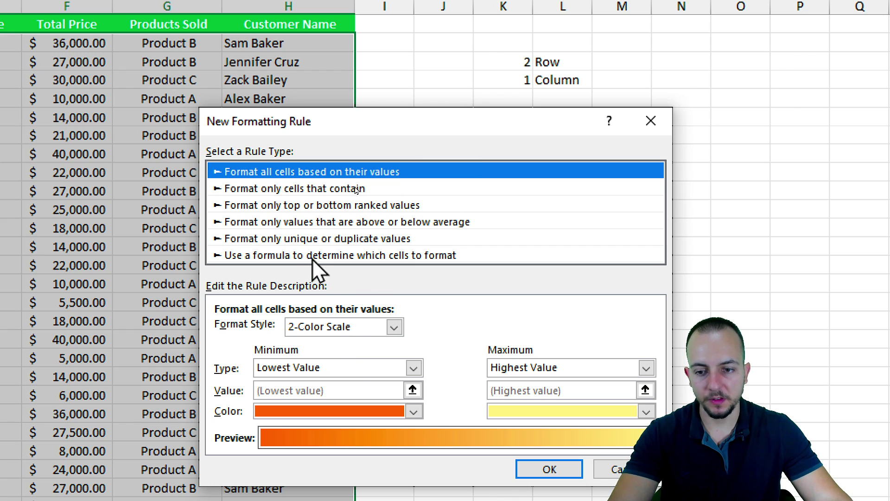
left_click(298, 256)
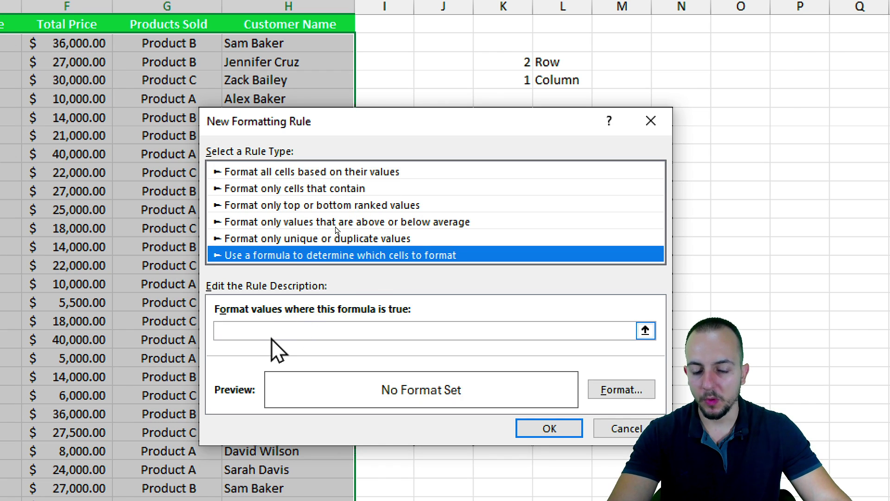
- Focus the 'Format values where this formula is true' box of the new rule
left_click(289, 331)
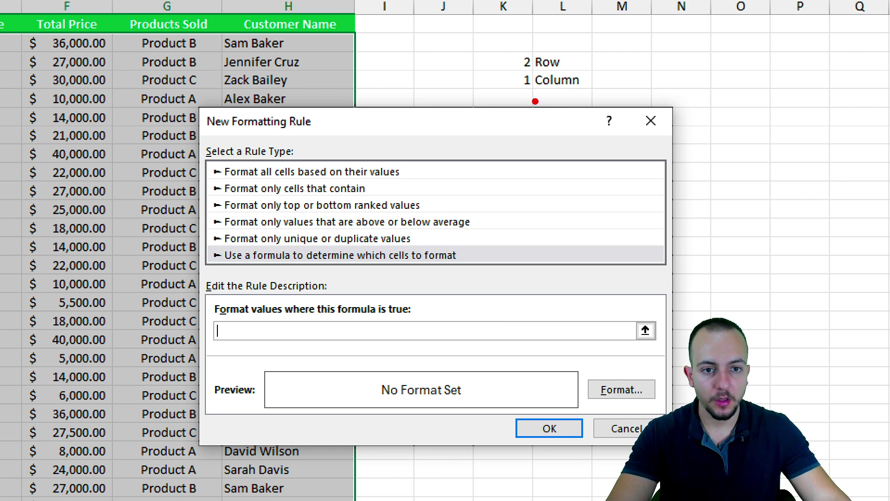
mouse_move(511, 50)
left_mouse_down()
mouse_move(544, 75)
mouse_move(438, 114)
left_mouse_up()
left_click_drag(499, 42, 441, 26)
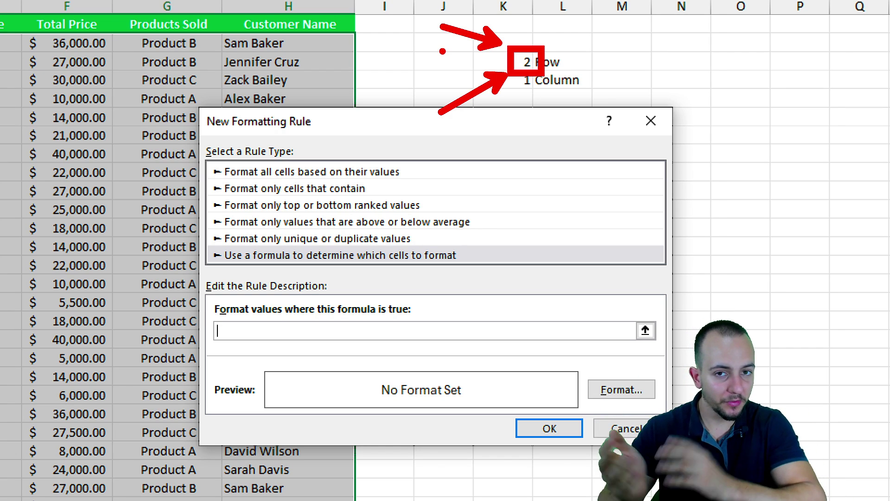
key("e")
mouse_move(355, 50)
left_mouse_down()
mouse_move(235, 74)
mouse_move(3, 76)
left_mouse_up()
left_click_drag(106, 89, 159, 141)
key("Escape")
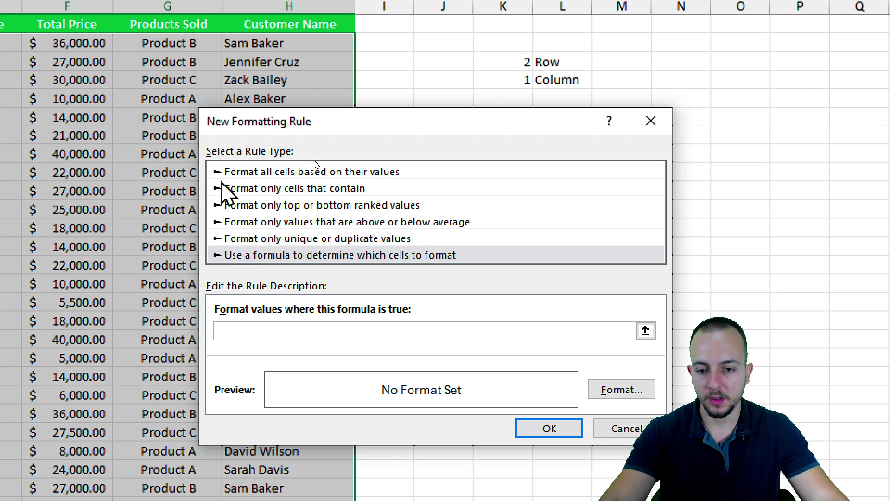
- Type = to begin the highlight rule's formula
left_click(239, 331)
type("=")
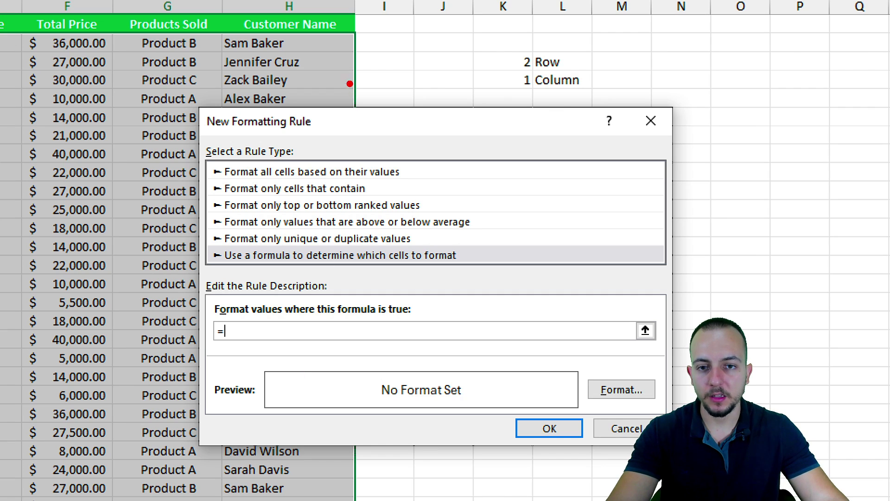
mouse_move(363, 34)
left_mouse_down()
mouse_move(373, 42)
mouse_move(362, 56)
mouse_move(395, 58)
left_mouse_up()
key("ctrl+z")
key("e")
mouse_move(363, 15)
left_mouse_down()
mouse_move(366, 39)
mouse_move(383, 33)
mouse_move(379, 23)
mouse_move(449, 41)
left_mouse_up()
key("e")
key("e")
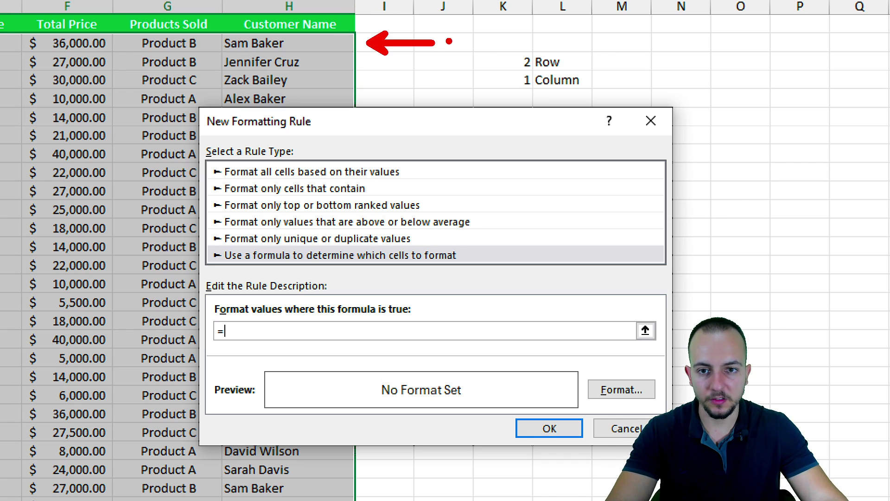
key("e")
mouse_move(345, 31)
left_mouse_down()
mouse_move(358, 32)
mouse_move(345, 55)
mouse_move(364, 55)
left_mouse_up()
mouse_move(378, 45)
left_mouse_down()
mouse_move(393, 46)
mouse_move(385, 71)
mouse_move(325, 64)
left_mouse_up()
left_click(371, 68)
left_click_drag(335, 61, 343, 97)
left_click_drag(394, 87, 353, 130)
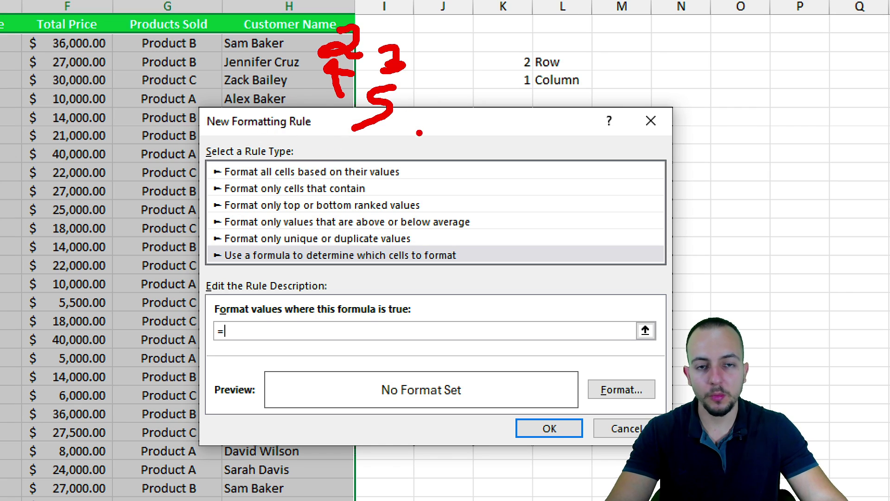
- Add row()= after the equals sign so the rule formula reads =row()=
key("Escape")
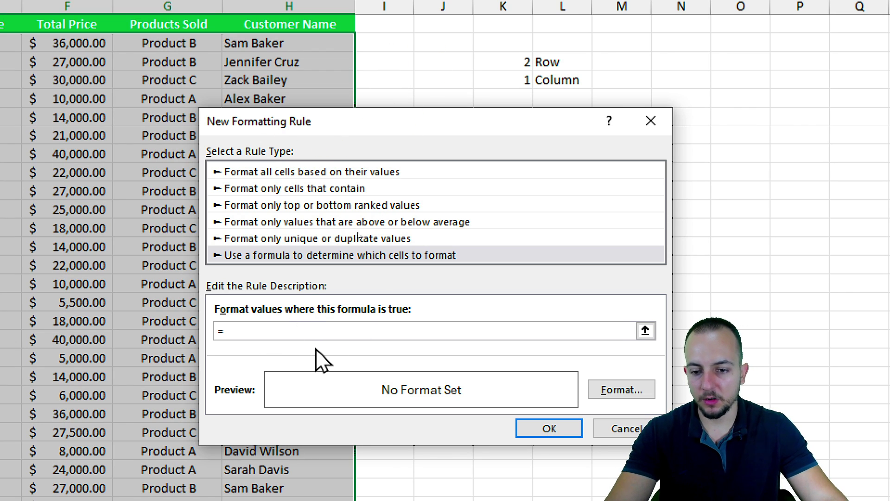
type("row")
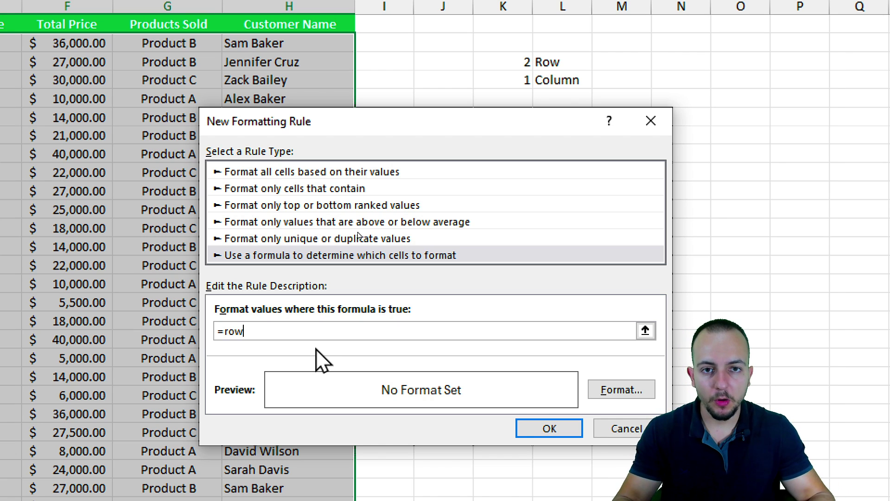
key("ctrl+2")
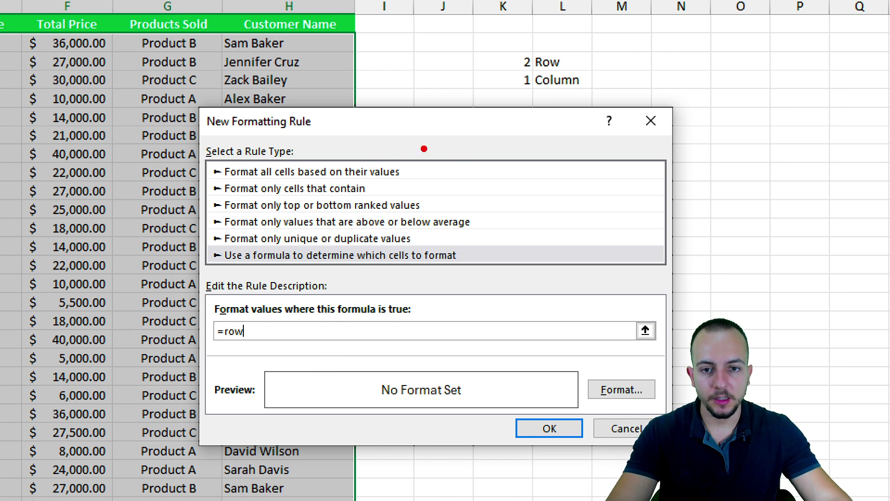
mouse_move(413, 107)
left_mouse_down()
mouse_move(478, 132)
mouse_move(558, 186)
left_mouse_up()
left_click_drag(362, 95, 370, 151)
left_click_drag(351, 123, 399, 122)
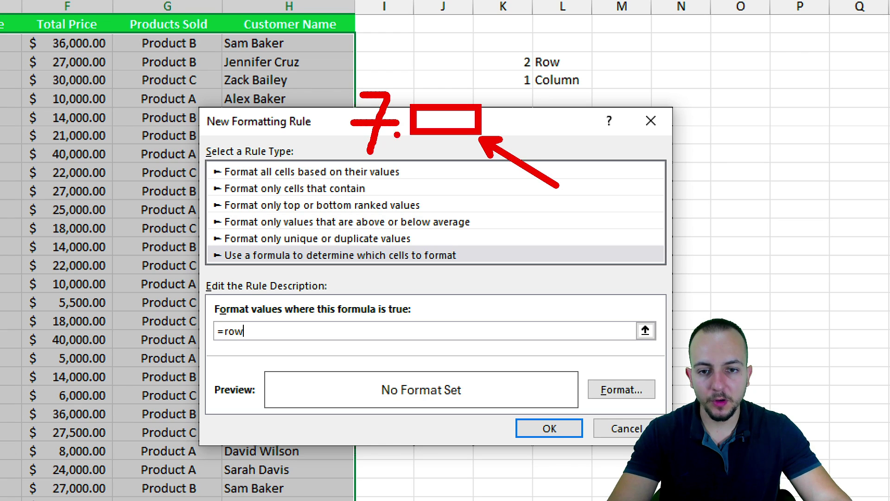
key("ctrl+z")
key("ctrl+z")
key("ctrl+z")
key("ctrl+z")
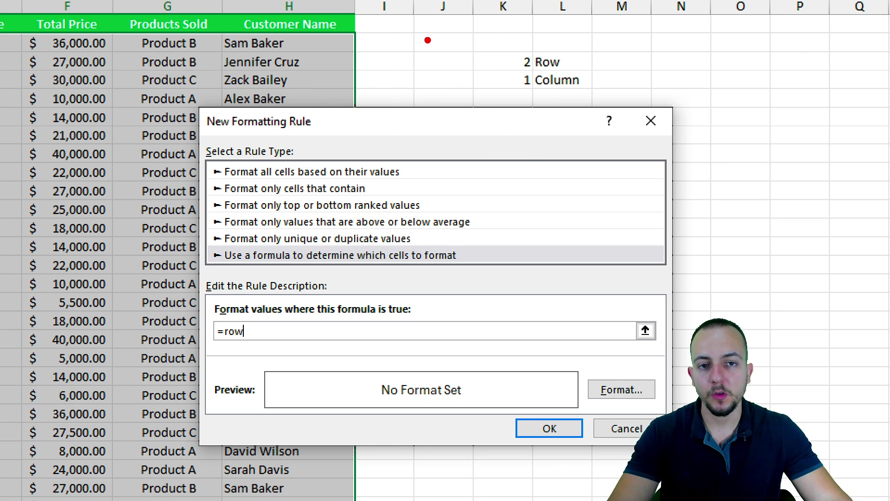
left_click_drag(407, 11, 484, 40)
left_click_drag(469, 42, 507, 90)
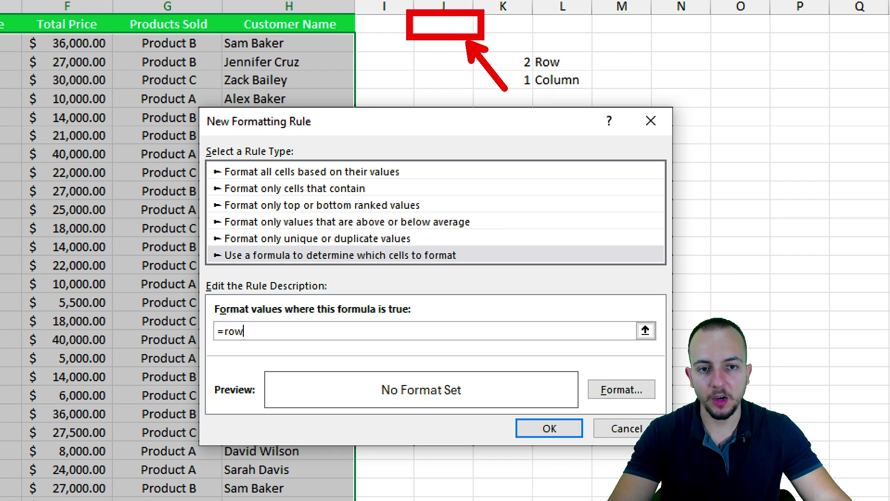
key("ctrl+z")
left_click_drag(370, 30, 385, 86)
left_click_drag(355, 91, 408, 85)
left_click_drag(434, 52, 415, 88)
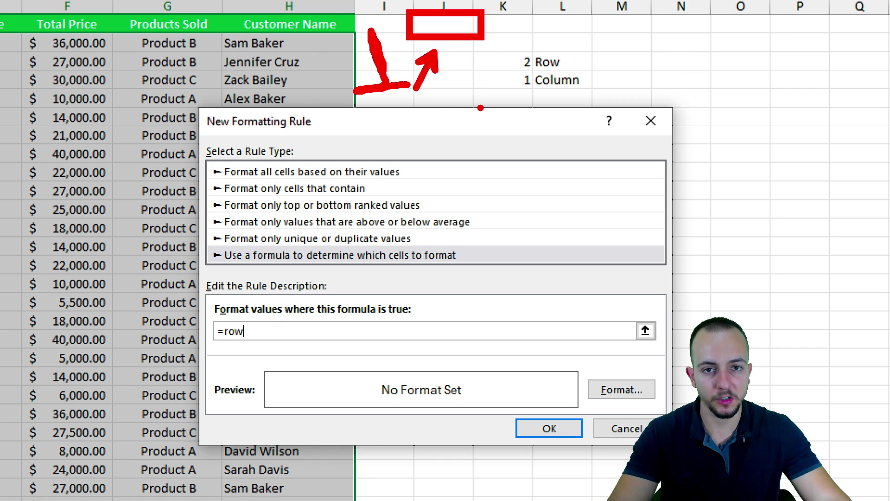
key("Escape")
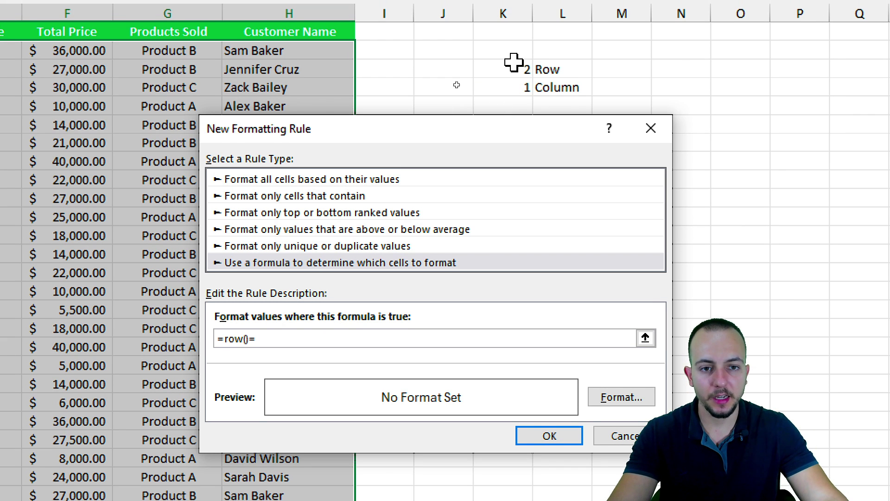
- Finish the =row()=$K$3 rule with a light yellow fill, save it, and deselect the table
left_click(515, 60)
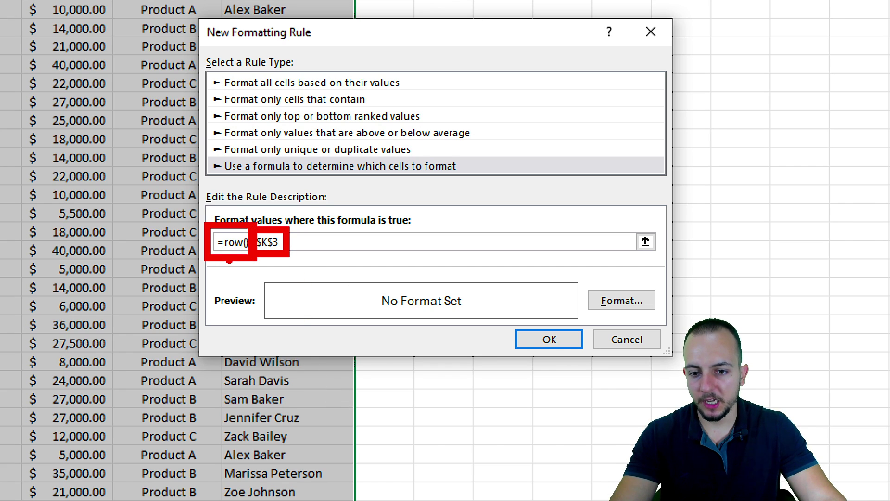
left_click(602, 306)
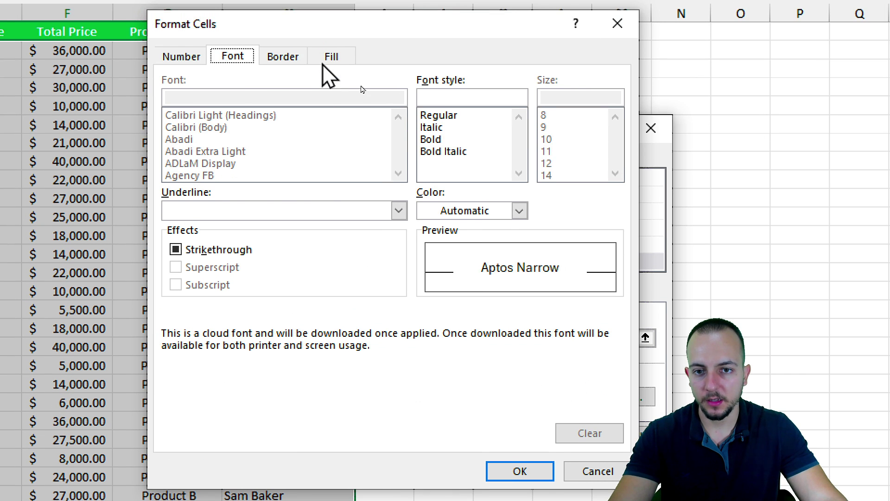
left_click(327, 59)
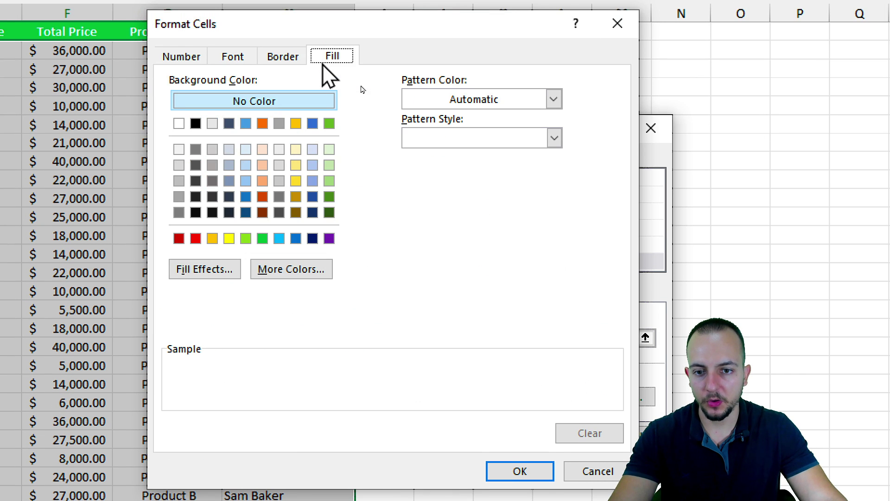
left_click(296, 166)
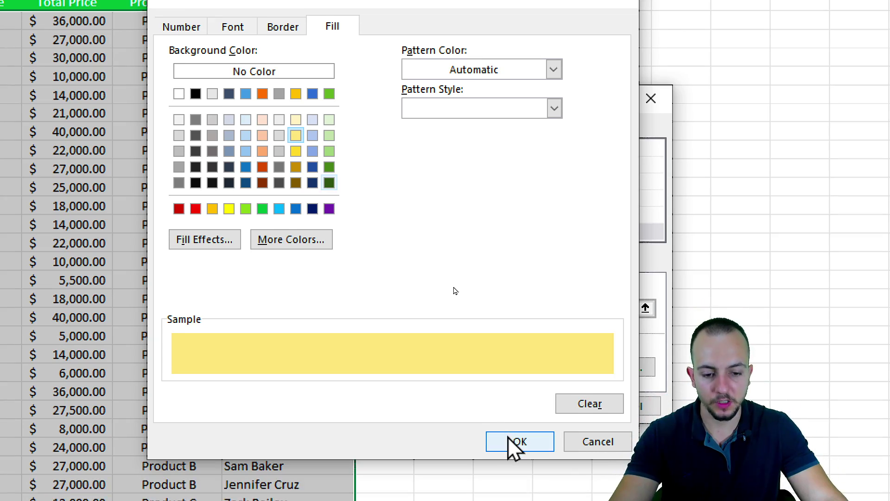
left_click(517, 462)
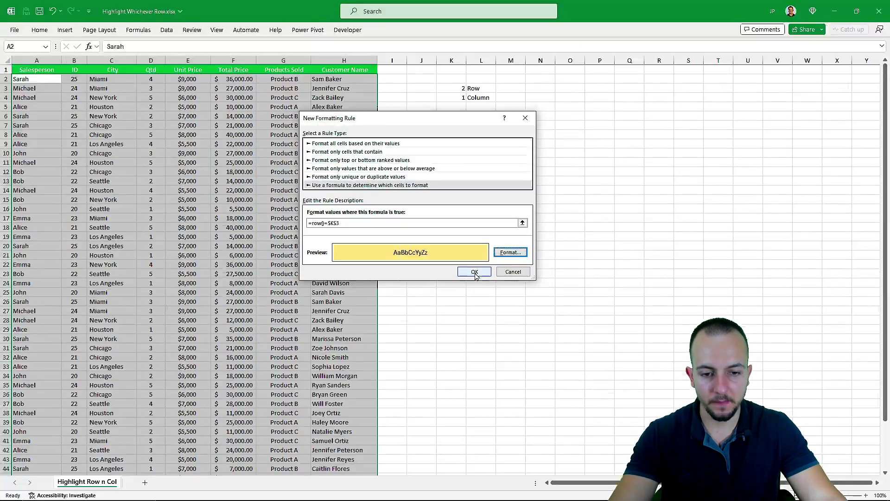
left_click(532, 405)
left_click(24, 78)
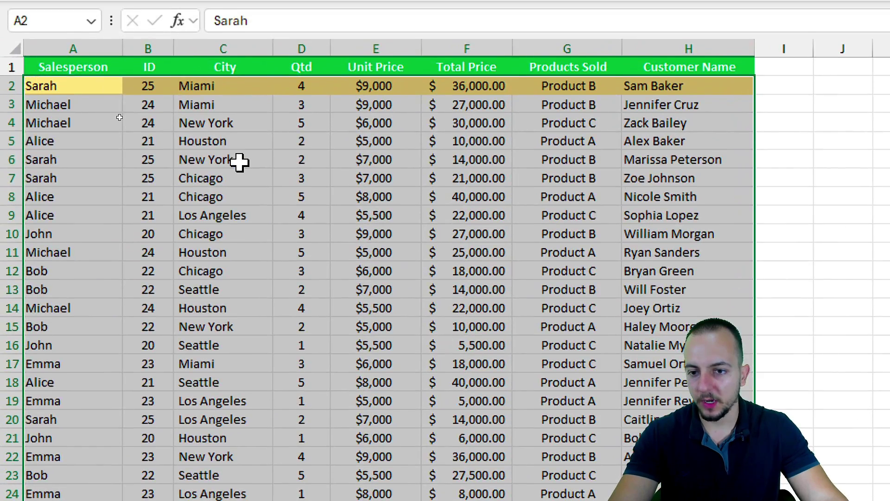
- Click cells in rows 13, 7, 17, 6, 18, 8, 15 to check the yellow row highlight follows
left_click(106, 181)
left_click(306, 181)
left_click(366, 364)
left_click(399, 162)
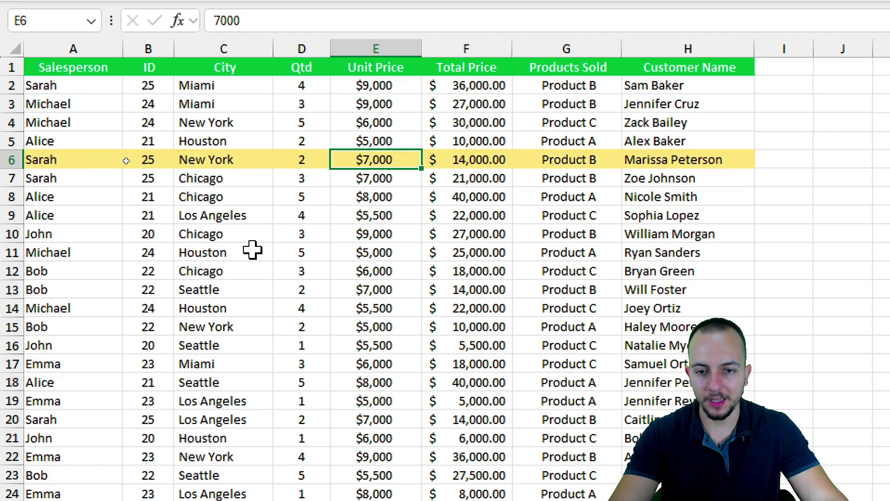
left_click(404, 384)
left_click(478, 195)
left_click(260, 292)
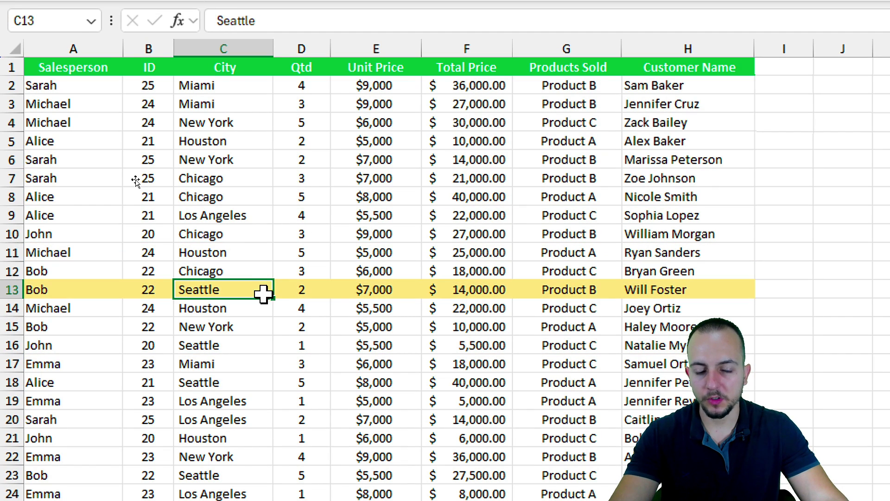
left_click(472, 155)
left_click(464, 322)
left_click(248, 165)
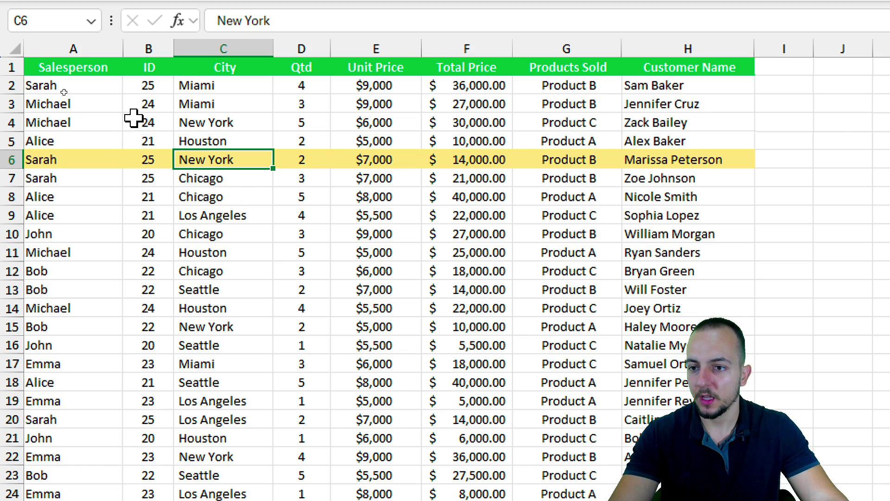
- Select the whole data range A2:H49
left_click_drag(93, 90, 630, 500)
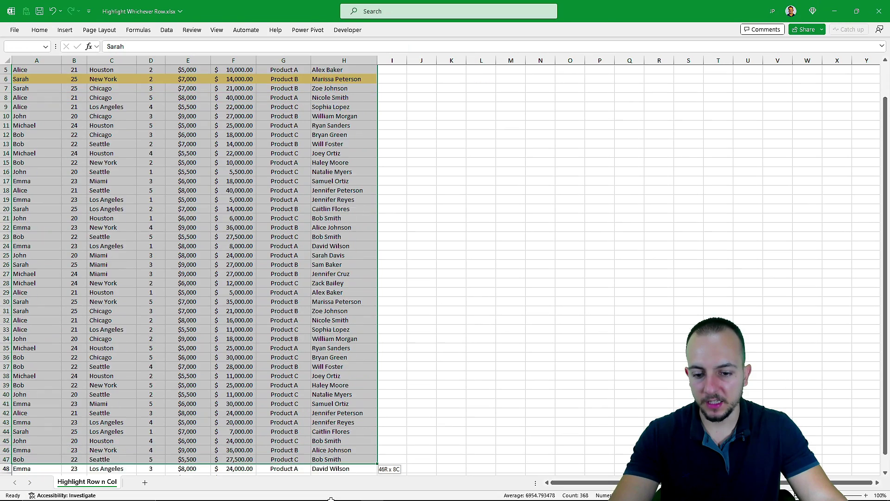
left_click_drag(331, 499, 330, 467)
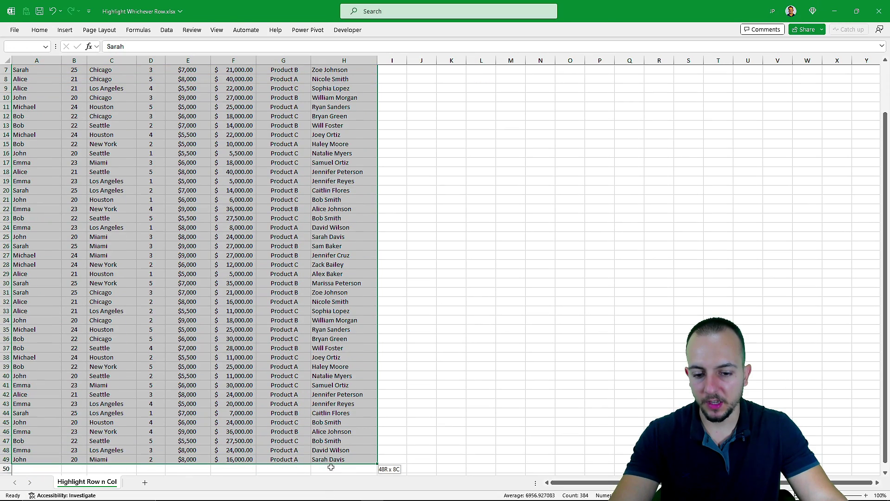
scroll(458, 161, "up", 2)
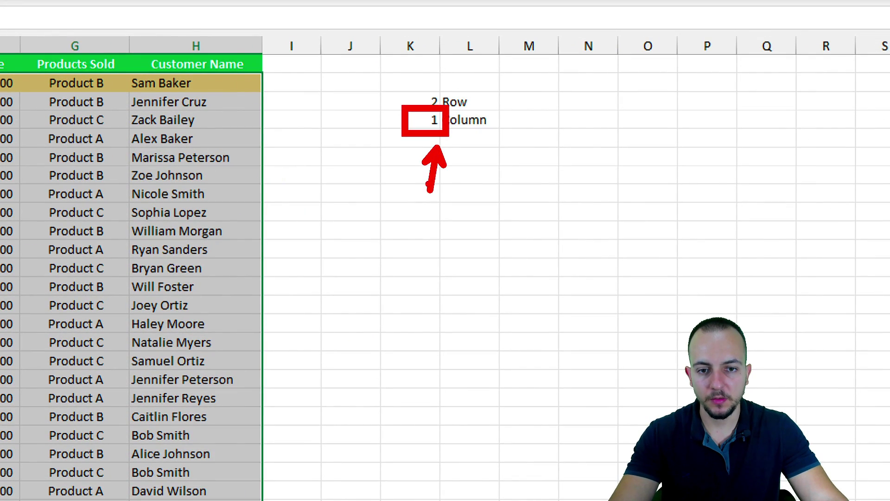
- Copy CELL("col") from the K4 formula, leave K4 unchanged, and reselect the table data range
left_click(416, 114)
key("F9")
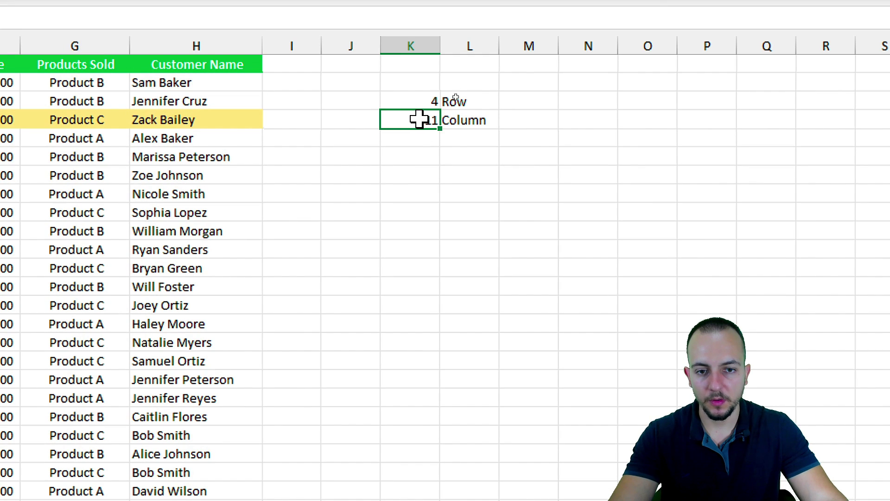
double_click(413, 117)
left_click_drag(391, 120, 477, 133)
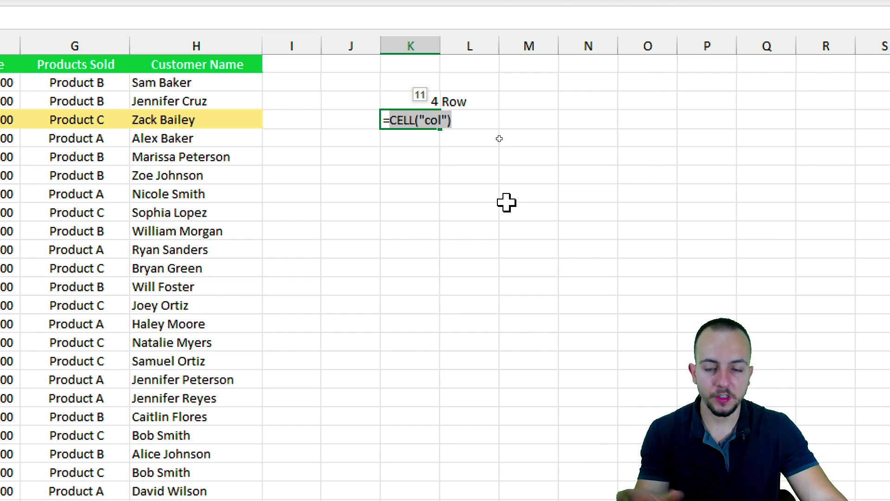
right_click(404, 121)
left_click(463, 165)
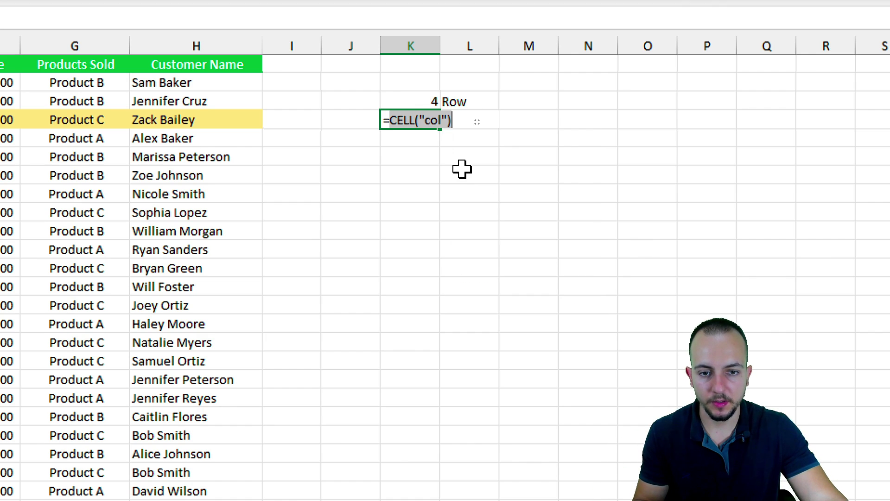
key("Escape")
left_click_drag(70, 82, 352, 459)
- Start a new formula-based conditional formatting rule and enter =column=CELL("col")
scroll(352, 460, "up", 2)
left_click(44, 30)
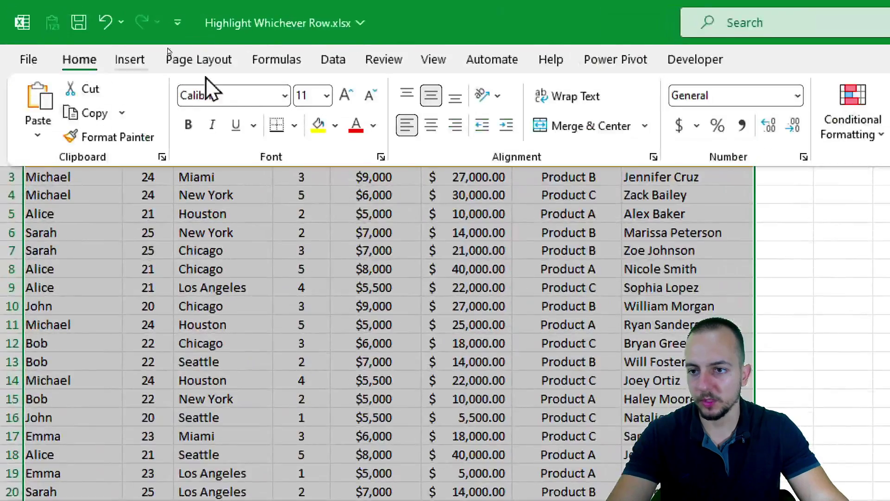
left_click(459, 122)
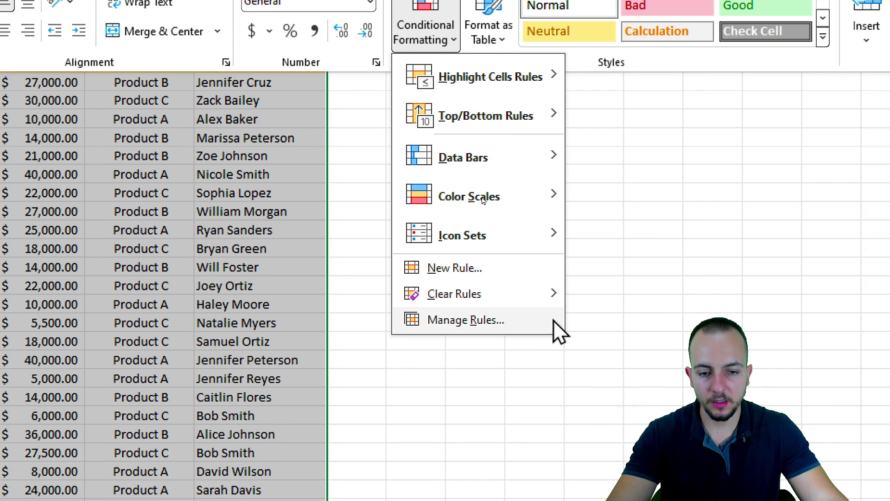
left_click(485, 359)
left_click(223, 255)
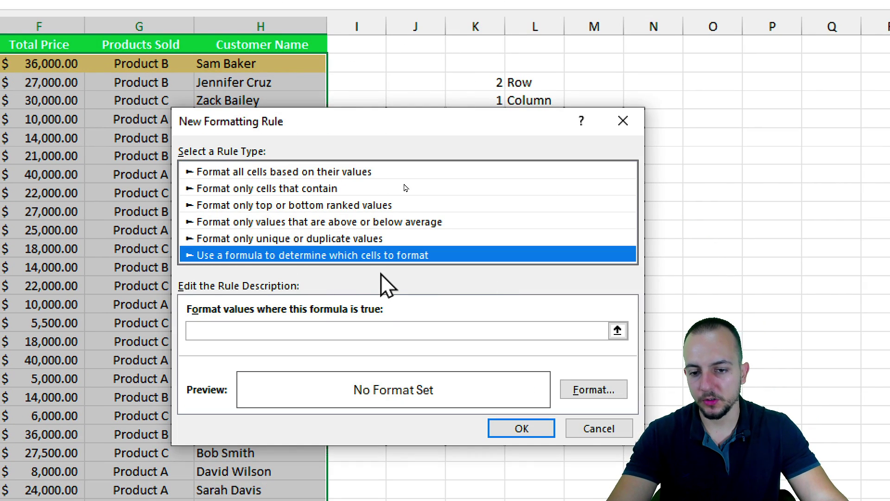
left_click(318, 331)
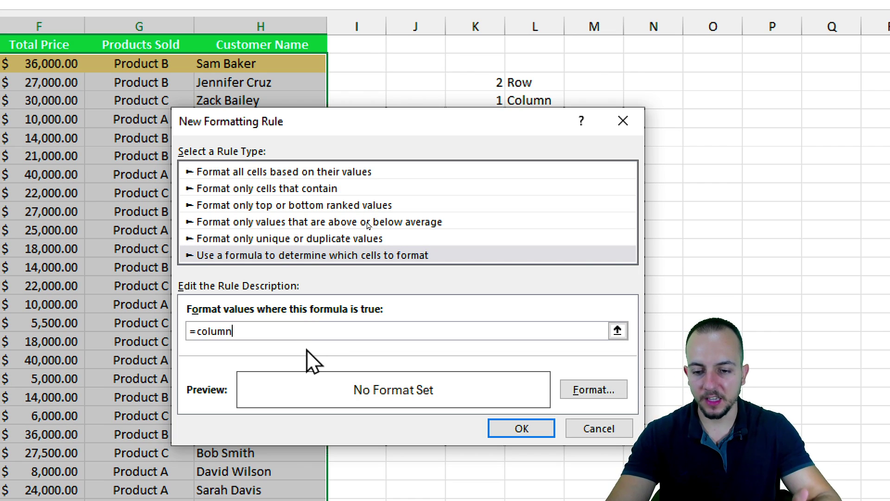
type("=column=CELL(\"col\")")
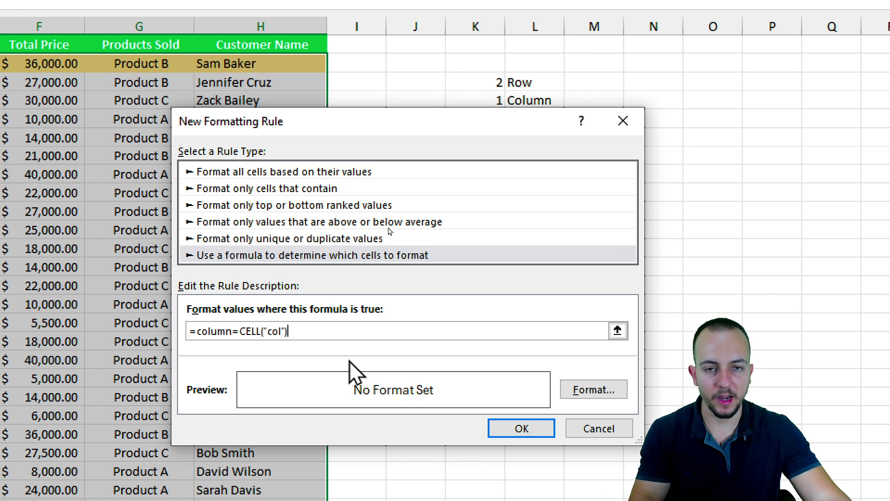
- Give the rule a light yellow fill, correct it to =column()=CELL("col"), and save it
left_click(593, 389)
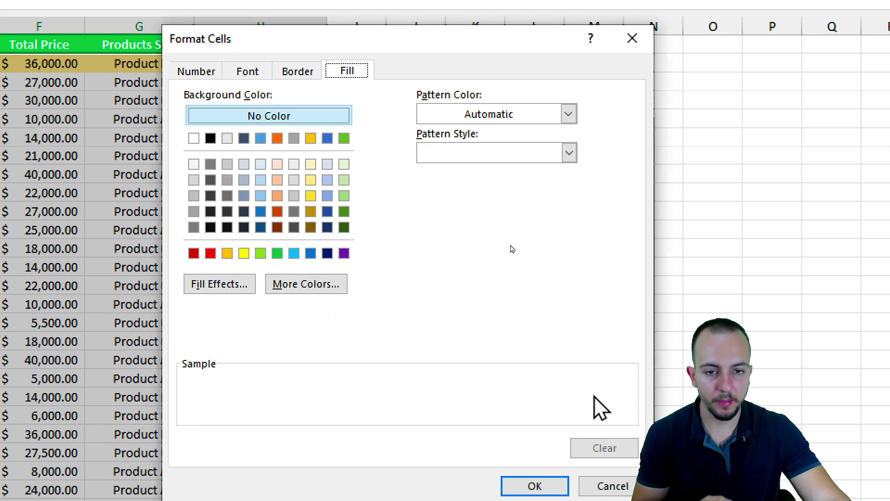
left_click(311, 180)
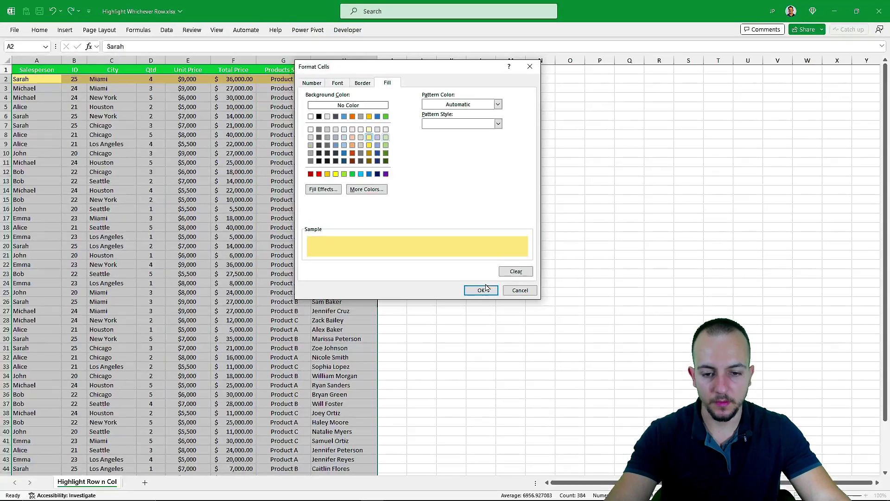
left_click(481, 291)
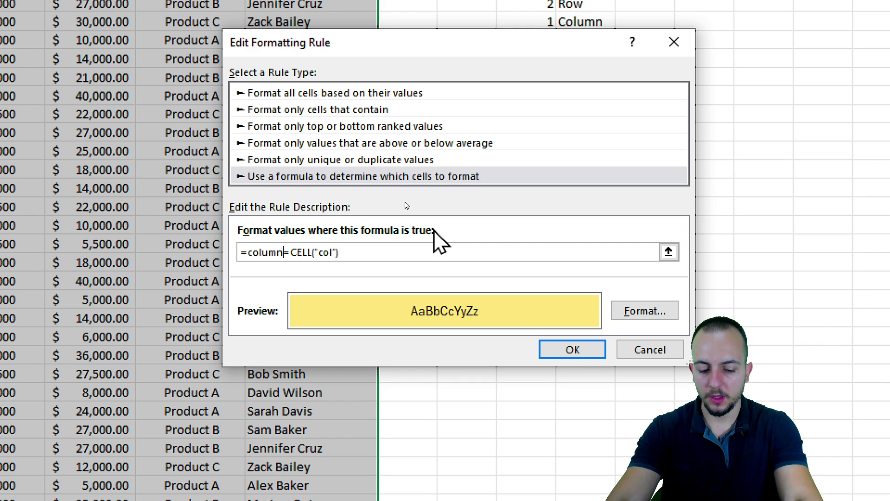
type("()")
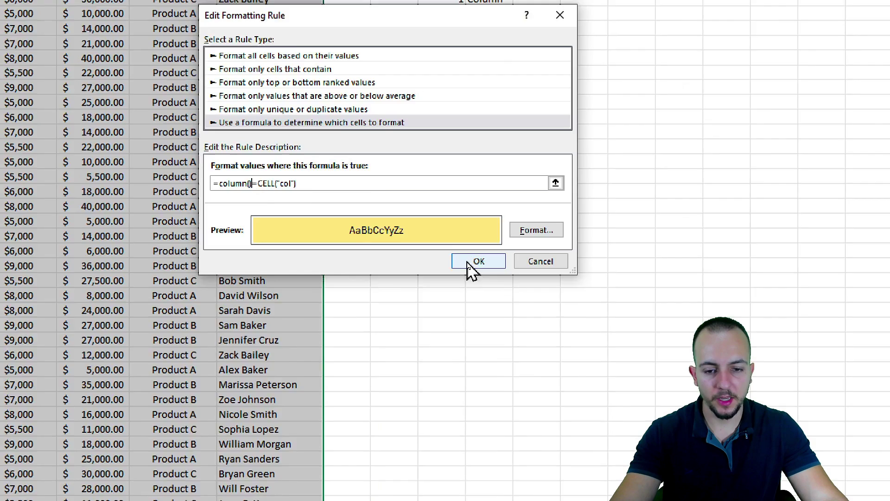
left_click(573, 349)
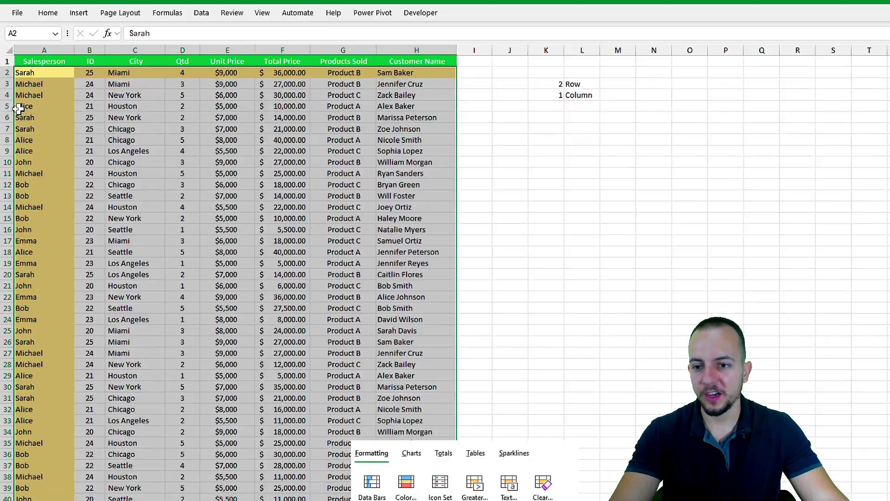
- Click cells across columns C to H and rows 6 to 23 to confirm both yellow highlights follow
left_click(20, 79)
left_click(188, 163)
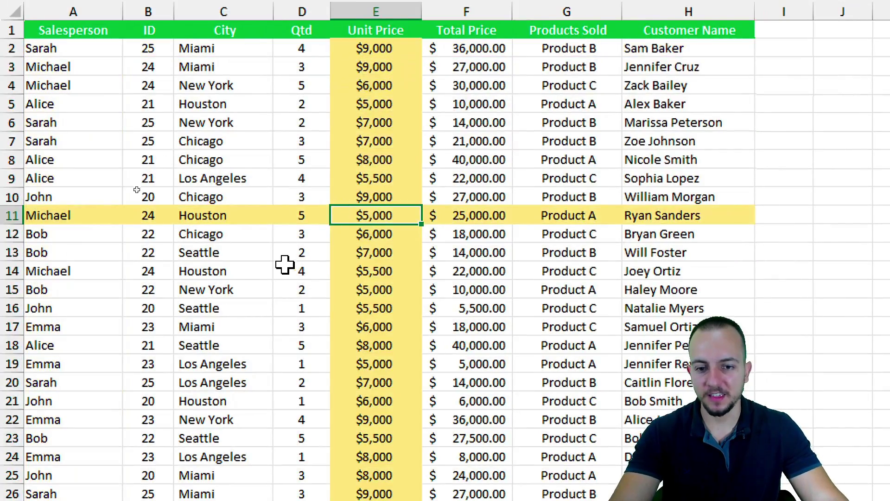
left_click(103, 199)
left_click(463, 197)
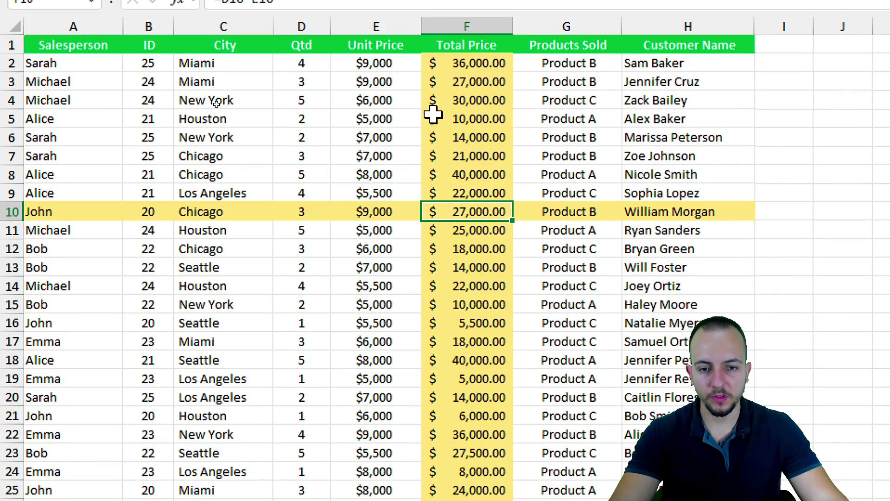
left_click(276, 286)
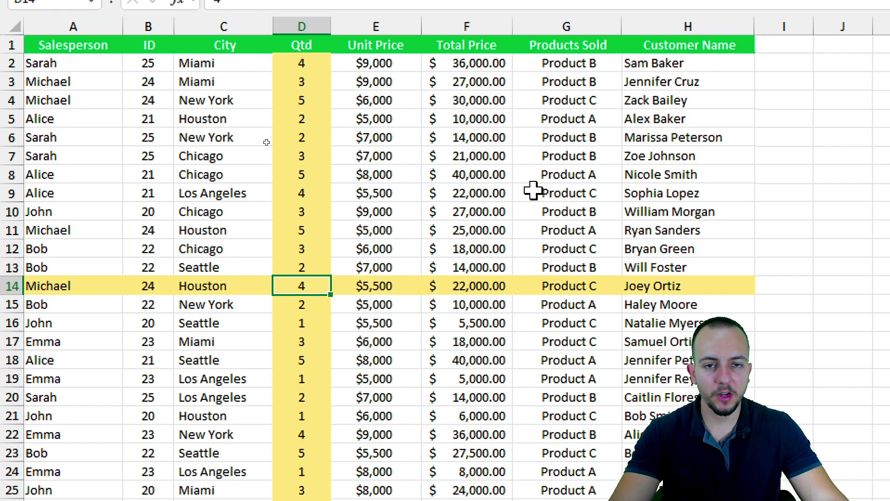
left_click(533, 191)
left_click(302, 359)
left_click(206, 137)
left_click(467, 304)
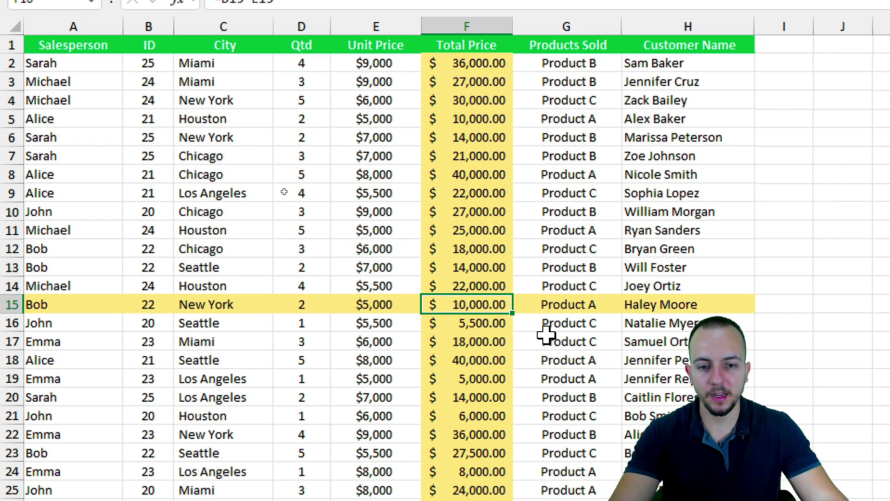
left_click(580, 157)
left_click(338, 305)
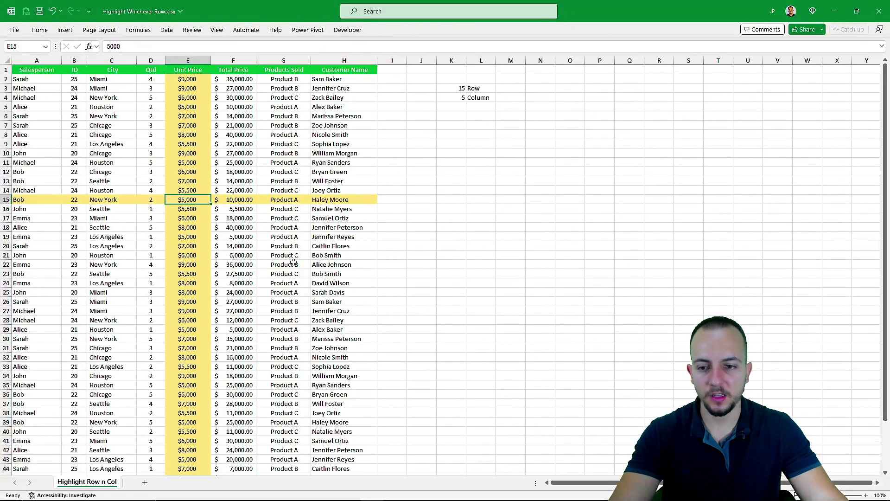
left_click(342, 456)
left_click(236, 255)
left_click(315, 181)
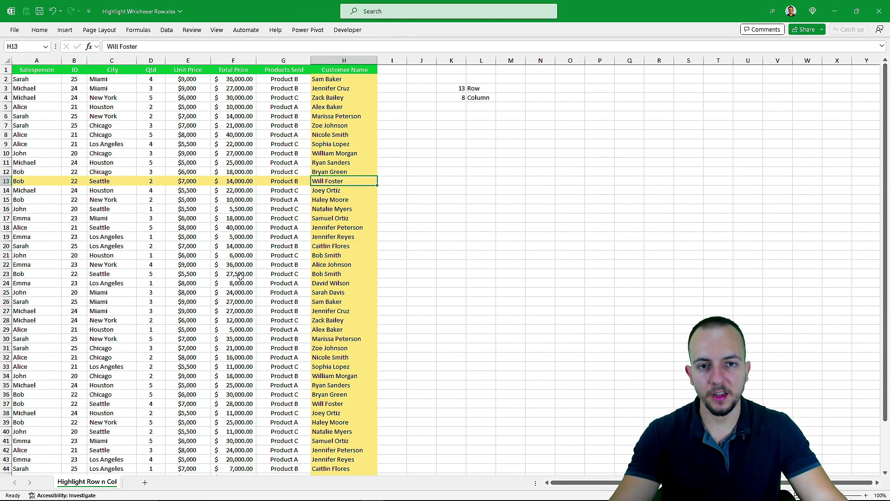
left_click(234, 274)
left_click(154, 145)
left_click(258, 245)
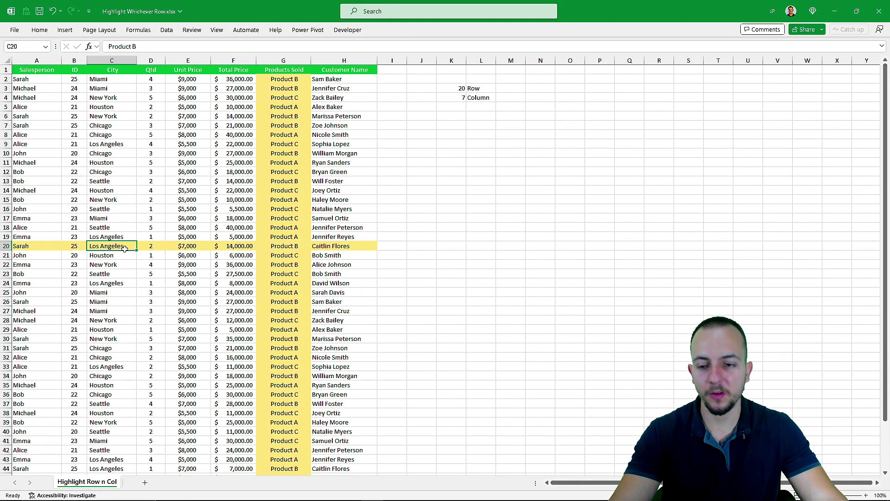